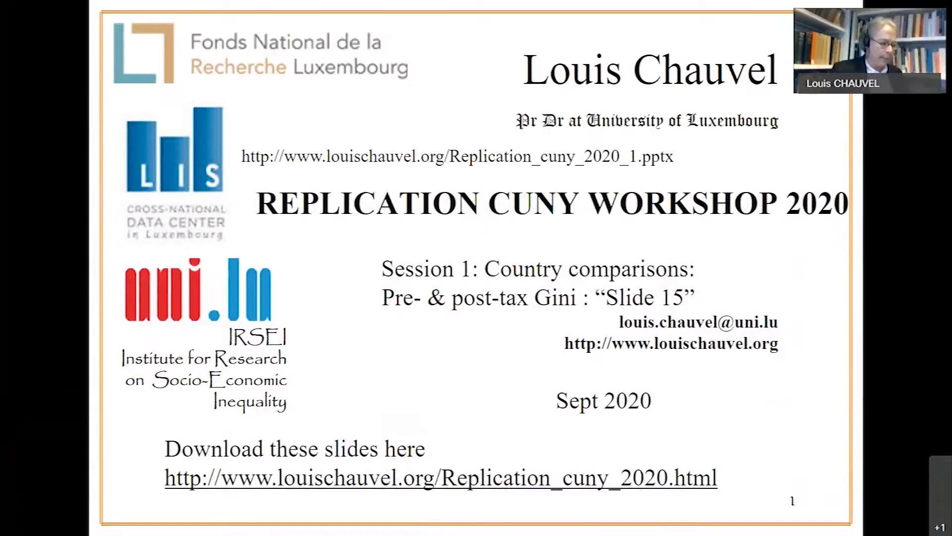
- Ink an arrow near Sept 2020 and circle the slides and pptx download addresses
{"action": "left_click_drag", "start_coordinate": [827, 343], "coordinate": [775, 404]}
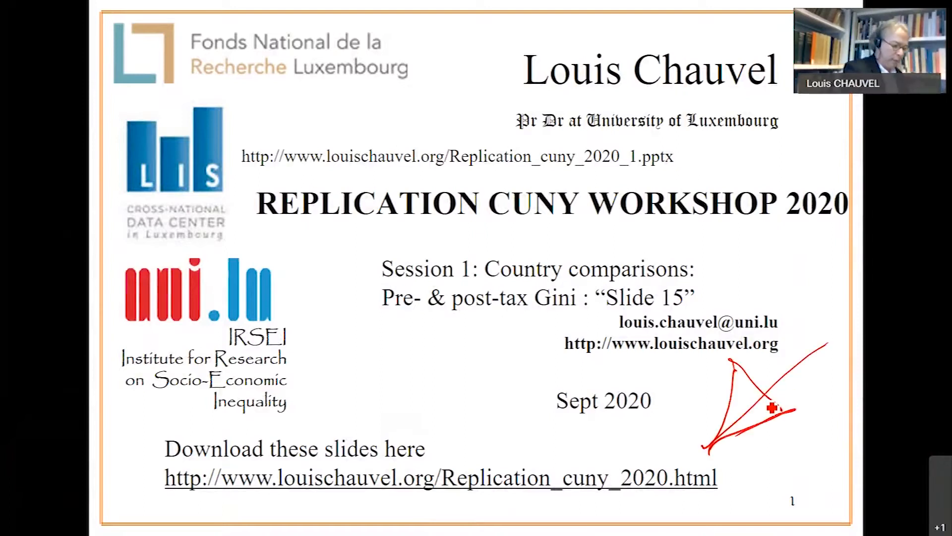
{"action": "mouse_move", "coordinate": [149, 458]}
{"action": "left_mouse_down"}
{"action": "mouse_move", "coordinate": [121, 472]}
{"action": "mouse_move", "coordinate": [647, 508]}
{"action": "left_mouse_up"}
{"action": "left_click_drag", "start_coordinate": [741, 515], "coordinate": [128, 503]}
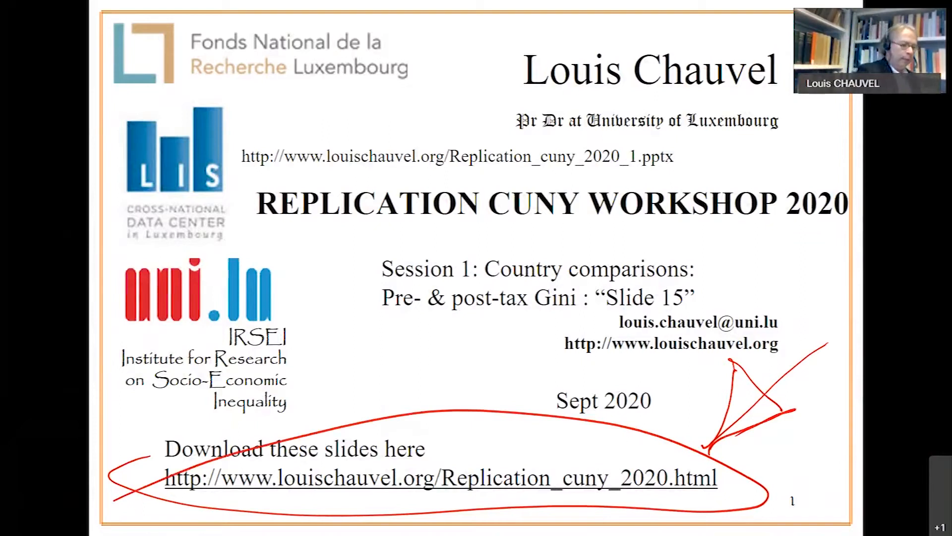
{"action": "left_click_drag", "start_coordinate": [537, 137], "coordinate": [414, 199]}
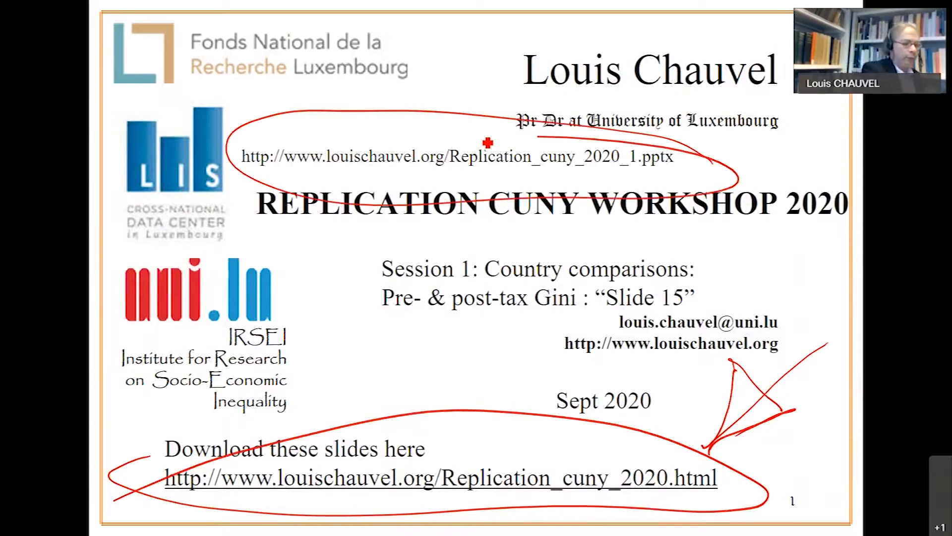
- Extend the ink marks around the pptx address and advance to the Gini chart slide
{"action": "left_click_drag", "start_coordinate": [447, 243], "coordinate": [477, 246]}
{"action": "mouse_move", "coordinate": [789, 202]}
{"action": "left_mouse_down"}
{"action": "mouse_move", "coordinate": [651, 260]}
{"action": "mouse_move", "coordinate": [695, 214]}
{"action": "left_mouse_up"}
{"action": "left_click_drag", "start_coordinate": [642, 262], "coordinate": [723, 247]}
{"action": "key", "text": "Right"}
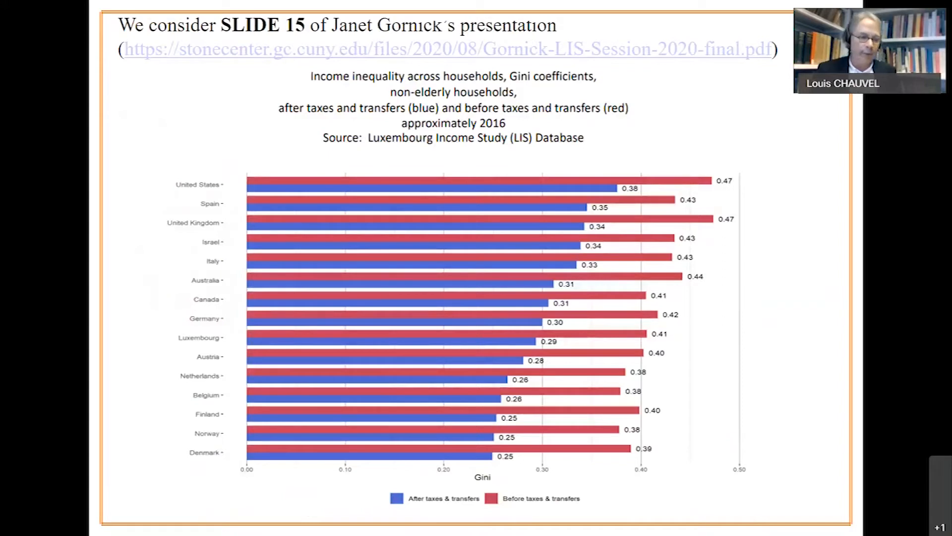
- Draw and thicken a red arrow pointing at the PDF link on the chart slide
{"action": "left_click_drag", "start_coordinate": [793, 23], "coordinate": [758, 50]}
{"action": "left_click_drag", "start_coordinate": [793, 35], "coordinate": [758, 50]}
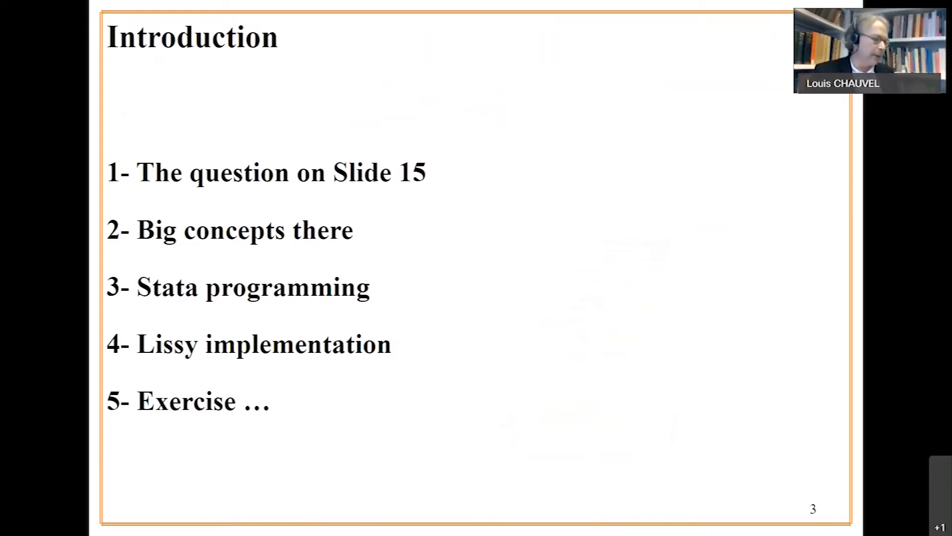
- Strike through the Introduction heading, tick the Slide 15 question item and arrow Big concepts
{"action": "left_click_drag", "start_coordinate": [132, 67], "coordinate": [271, 6]}
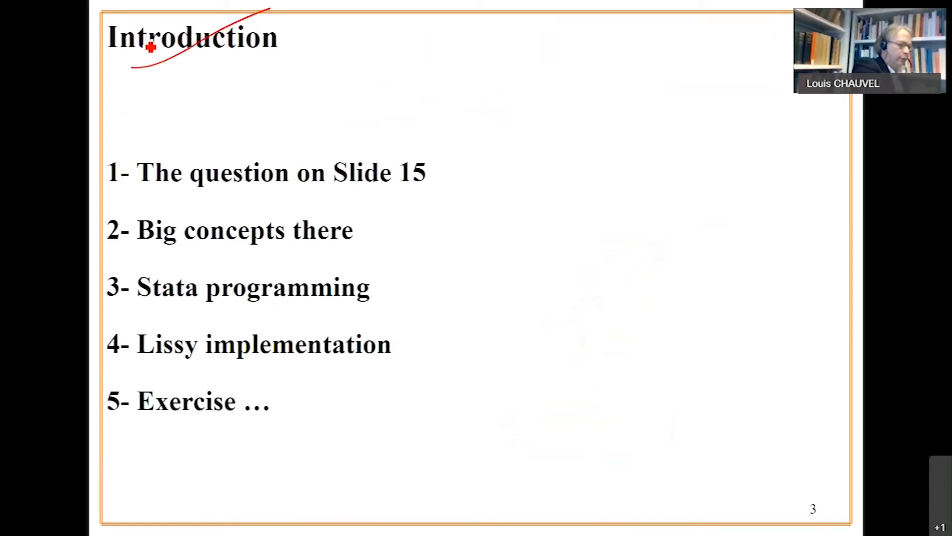
{"action": "left_click_drag", "start_coordinate": [89, 58], "coordinate": [289, 2]}
{"action": "left_click_drag", "start_coordinate": [522, 103], "coordinate": [430, 178]}
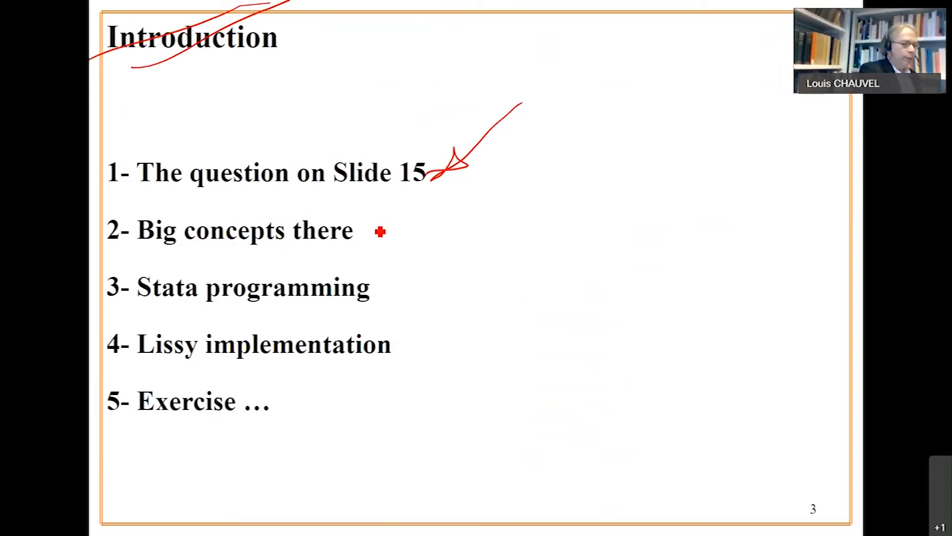
{"action": "mouse_move", "coordinate": [496, 216]}
{"action": "left_mouse_down"}
{"action": "mouse_move", "coordinate": [414, 241]}
{"action": "mouse_move", "coordinate": [431, 210]}
{"action": "left_mouse_up"}
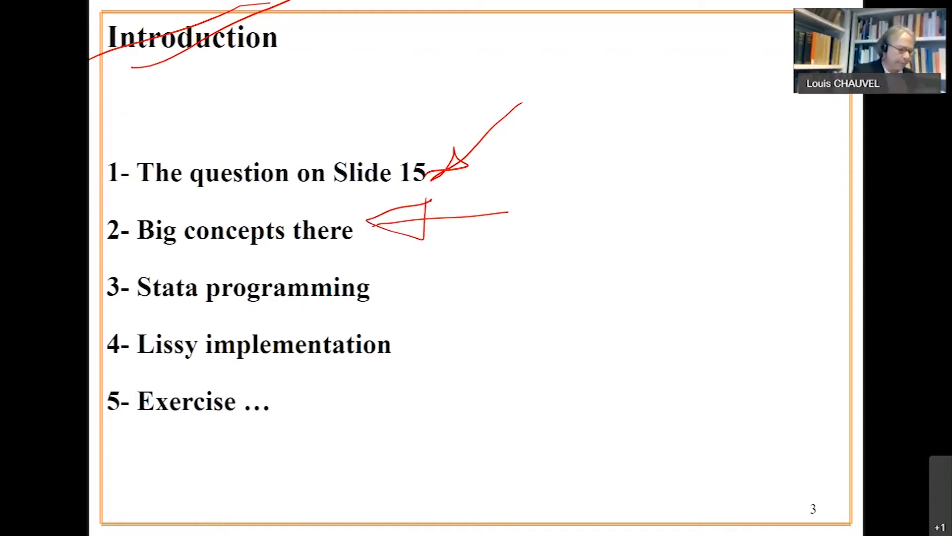
- Draw arrows at Stata programming and Lissy implementation and mark the Exercise item
{"action": "left_click_drag", "start_coordinate": [386, 286], "coordinate": [530, 282]}
{"action": "left_click_drag", "start_coordinate": [387, 295], "coordinate": [421, 281]}
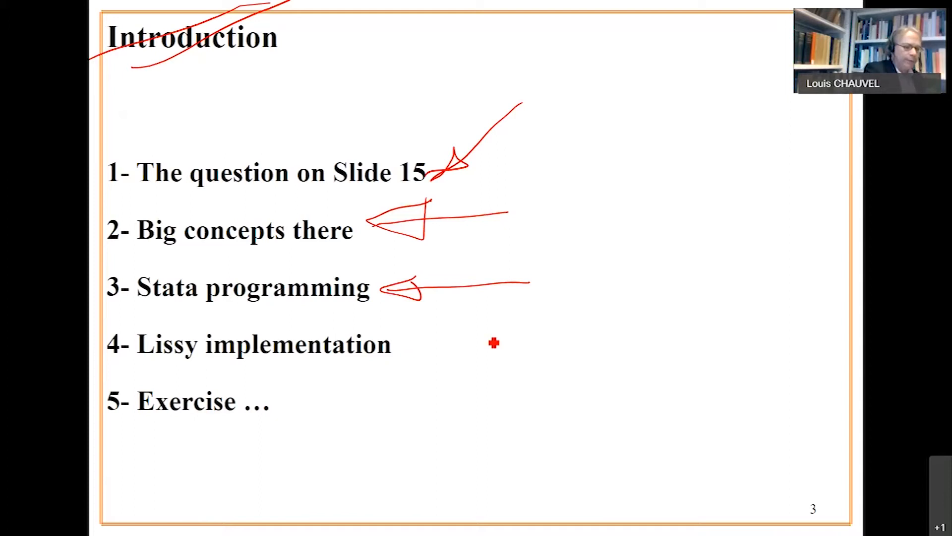
{"action": "left_click_drag", "start_coordinate": [542, 348], "coordinate": [408, 342]}
{"action": "mouse_move", "coordinate": [484, 327]}
{"action": "left_mouse_down"}
{"action": "mouse_move", "coordinate": [462, 355]}
{"action": "mouse_move", "coordinate": [440, 343]}
{"action": "left_mouse_up"}
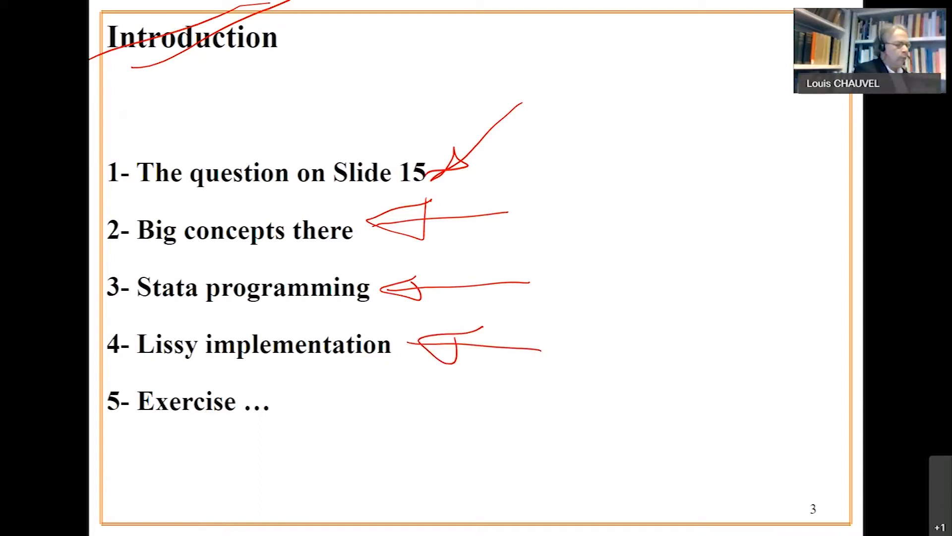
{"action": "left_click_drag", "start_coordinate": [269, 441], "coordinate": [127, 440]}
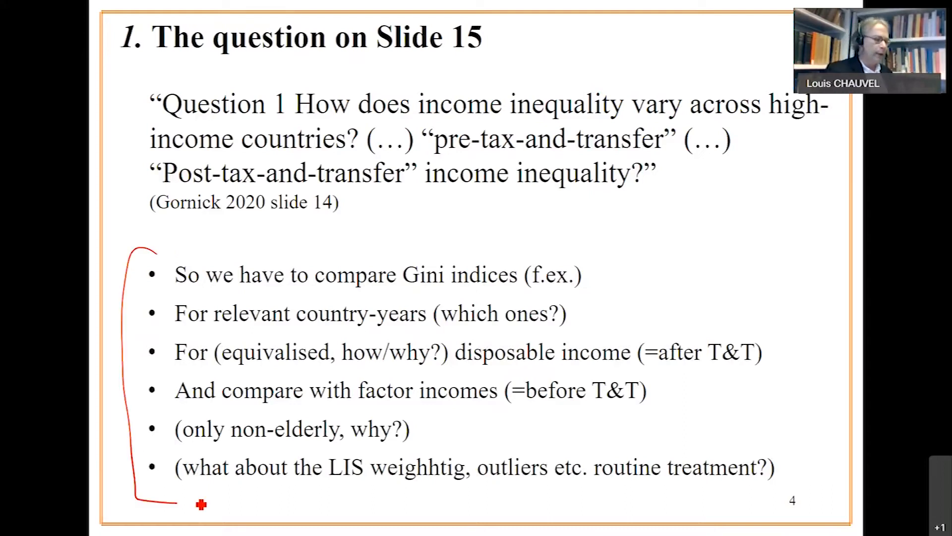
- Advance the slideshow toward the Big concepts slide
{"action": "key", "text": "Right"}
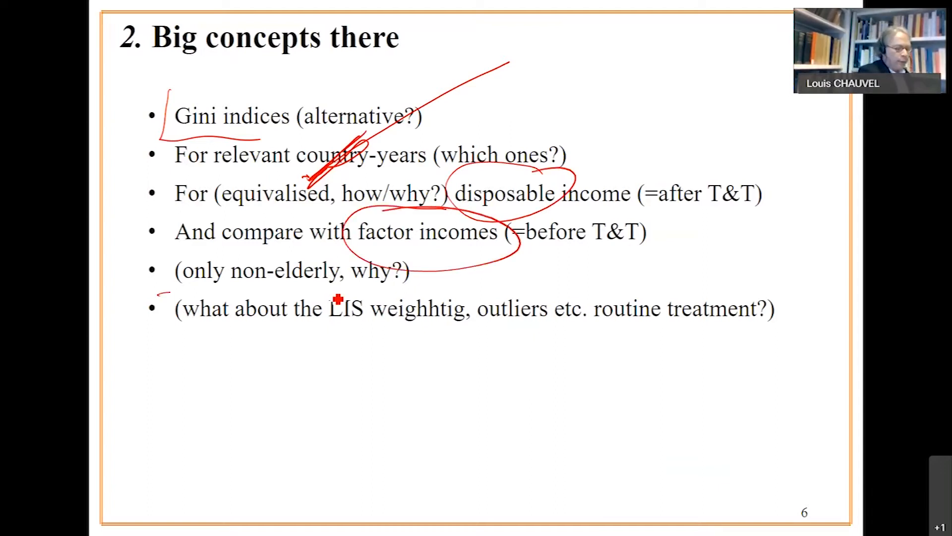
- Underline the non-elderly bullet with a double red line
{"action": "left_click_drag", "start_coordinate": [158, 294], "coordinate": [418, 283]}
{"action": "left_click_drag", "start_coordinate": [142, 296], "coordinate": [427, 292]}
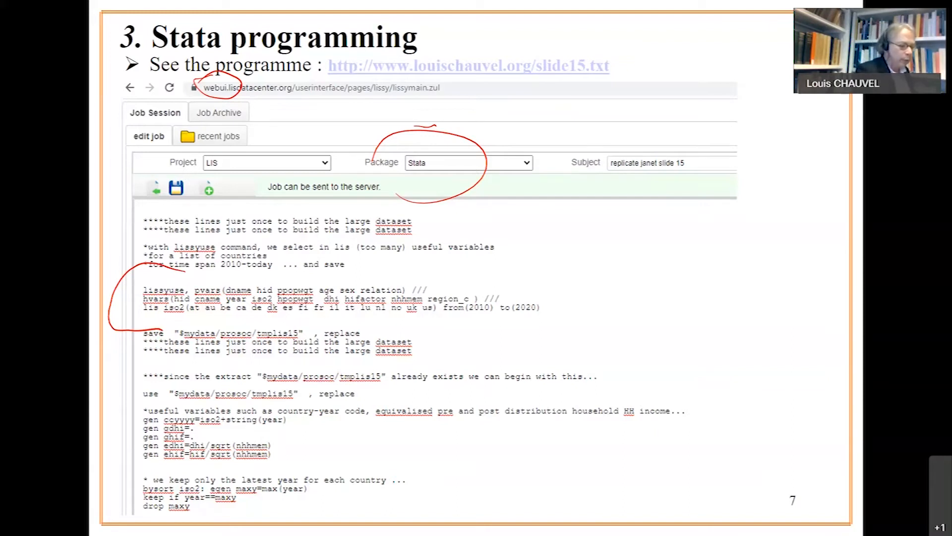
- Arrow region_c, underline the lis iso2 country list and the 2010-2020 year range, circle the save lines
{"action": "left_click_drag", "start_coordinate": [455, 295], "coordinate": [634, 217]}
{"action": "mouse_move", "coordinate": [500, 265]}
{"action": "left_mouse_down"}
{"action": "mouse_move", "coordinate": [449, 295]}
{"action": "mouse_move", "coordinate": [506, 266]}
{"action": "left_mouse_up"}
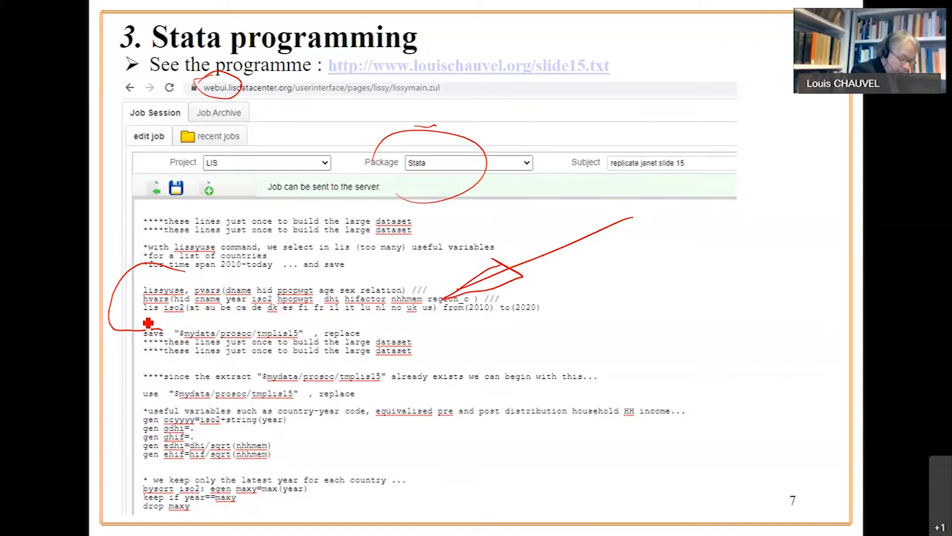
{"action": "left_click_drag", "start_coordinate": [137, 311], "coordinate": [164, 310]}
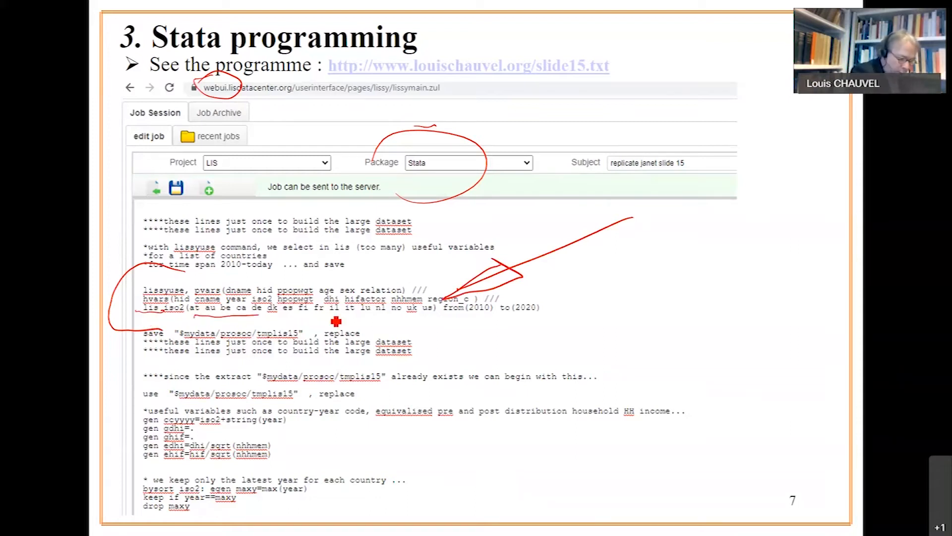
{"action": "left_click_drag", "start_coordinate": [194, 315], "coordinate": [395, 315]}
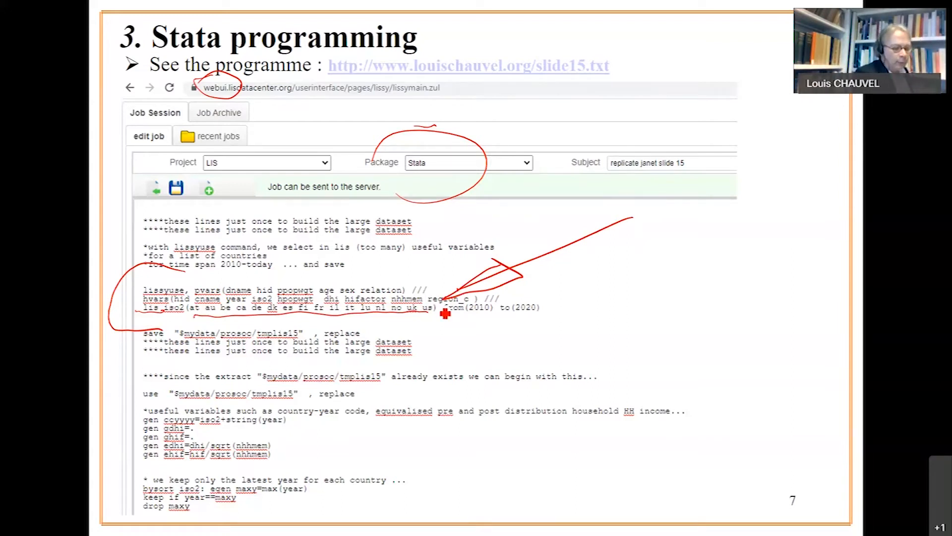
{"action": "mouse_move", "coordinate": [442, 322]}
{"action": "left_mouse_down"}
{"action": "mouse_move", "coordinate": [482, 335]}
{"action": "mouse_move", "coordinate": [522, 323]}
{"action": "left_mouse_up"}
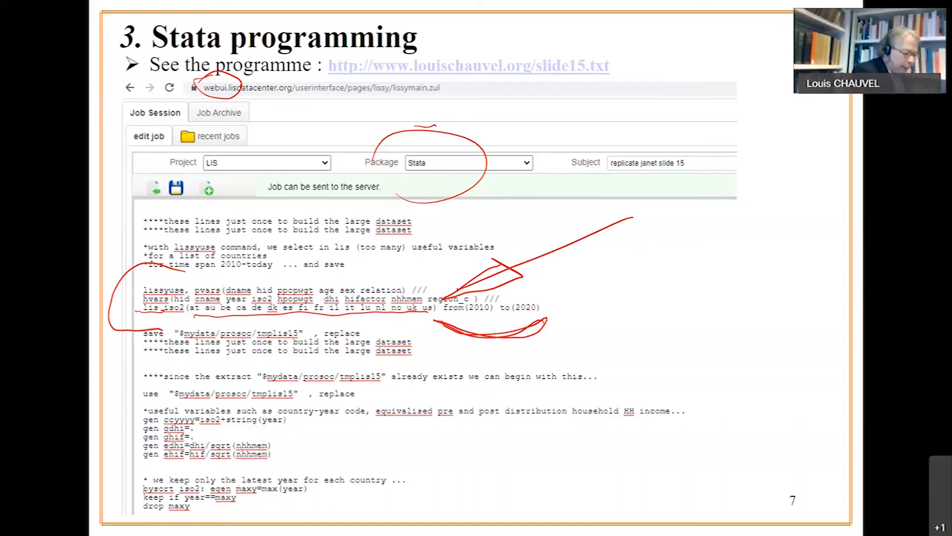
{"action": "mouse_move", "coordinate": [311, 324]}
{"action": "left_mouse_down"}
{"action": "mouse_move", "coordinate": [159, 363]}
{"action": "mouse_move", "coordinate": [313, 325]}
{"action": "left_mouse_up"}
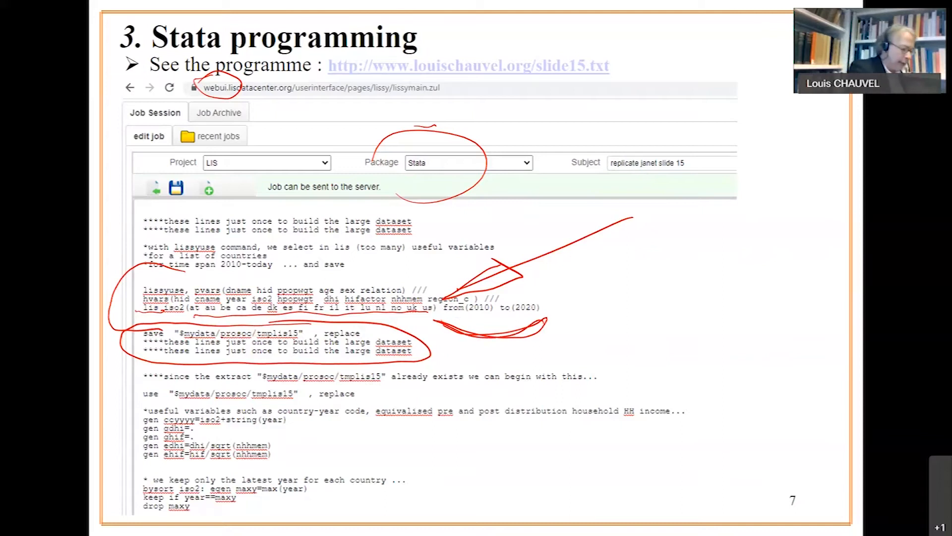
- Box the one-time dataset-building code block, cross it out and mark the use line
{"action": "left_click_drag", "start_coordinate": [142, 201], "coordinate": [146, 375]}
{"action": "mouse_move", "coordinate": [232, 374]}
{"action": "left_mouse_down"}
{"action": "mouse_move", "coordinate": [759, 378]}
{"action": "mouse_move", "coordinate": [117, 220]}
{"action": "left_mouse_up"}
{"action": "left_click_drag", "start_coordinate": [241, 208], "coordinate": [134, 313]}
{"action": "left_click_drag", "start_coordinate": [360, 212], "coordinate": [219, 353]}
{"action": "left_click_drag", "start_coordinate": [456, 229], "coordinate": [332, 357]}
{"action": "left_click_drag", "start_coordinate": [543, 245], "coordinate": [443, 366]}
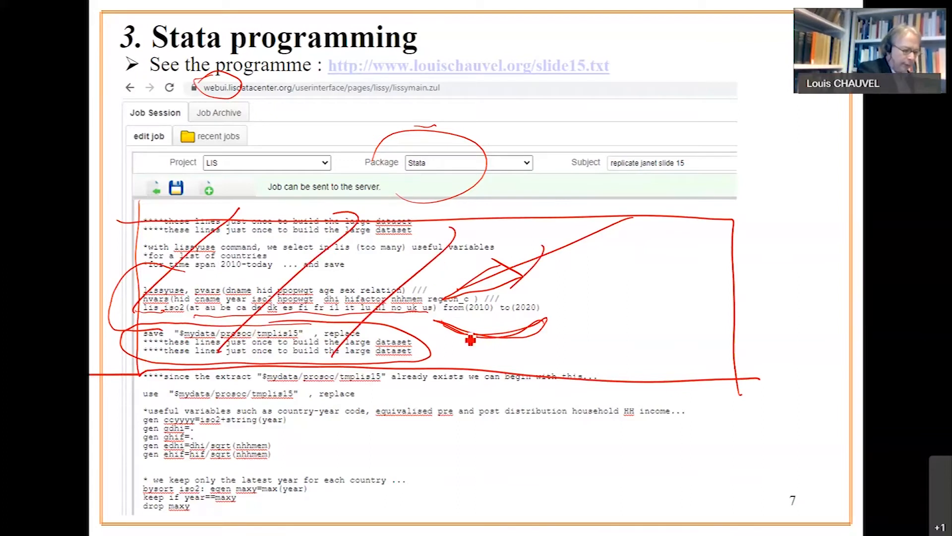
{"action": "left_click_drag", "start_coordinate": [719, 247], "coordinate": [639, 337]}
{"action": "left_click_drag", "start_coordinate": [138, 388], "coordinate": [126, 407]}
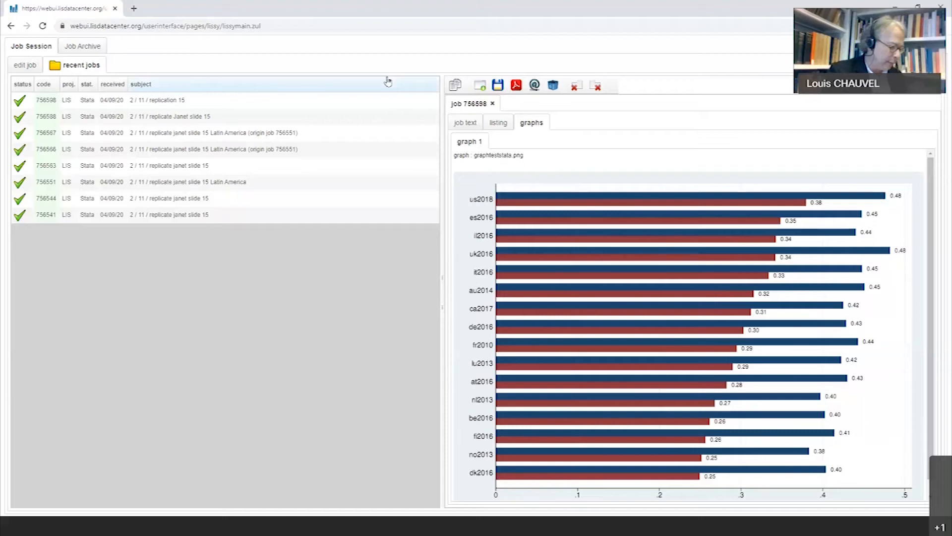
- Reset the LISSY job editor to an empty job, confirming the clear with Yes
{"action": "left_click", "coordinate": [27, 66]}
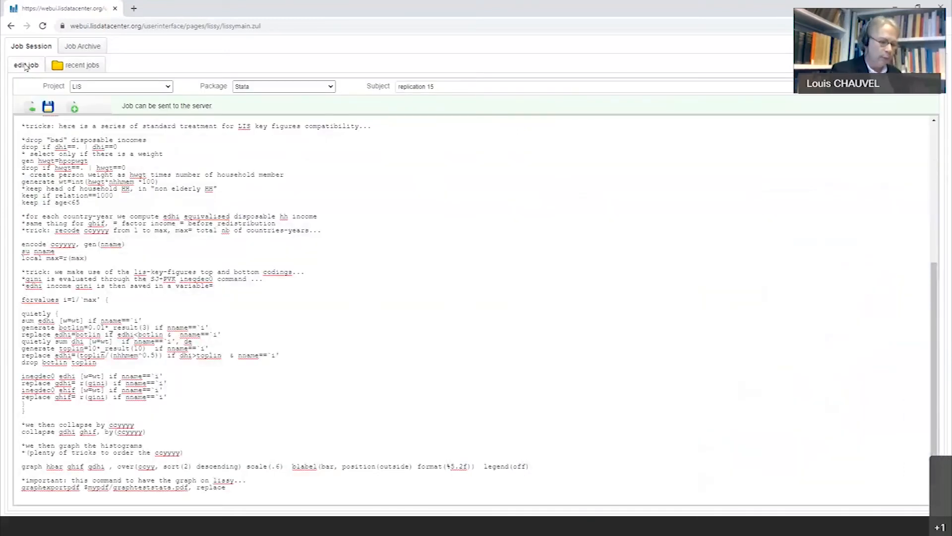
{"action": "left_click", "coordinate": [72, 108]}
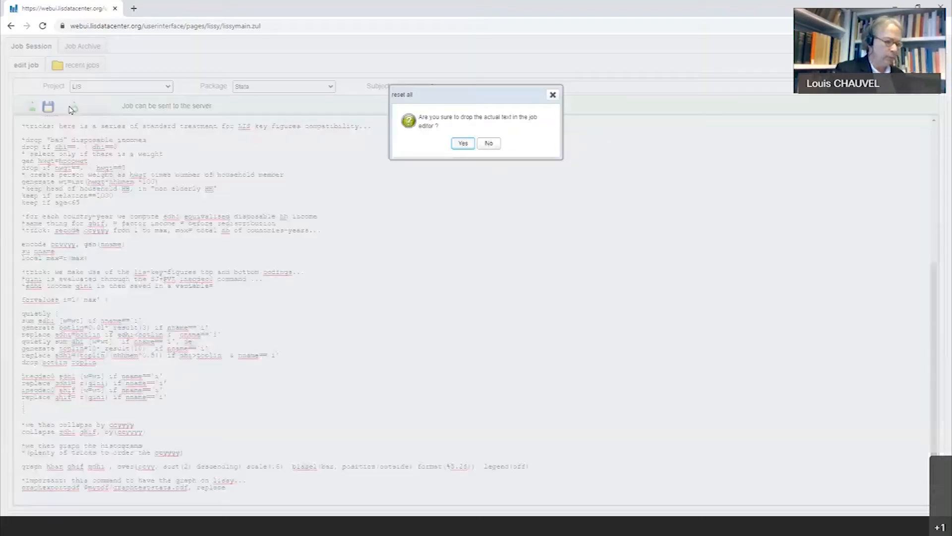
{"action": "left_click", "coordinate": [464, 144]}
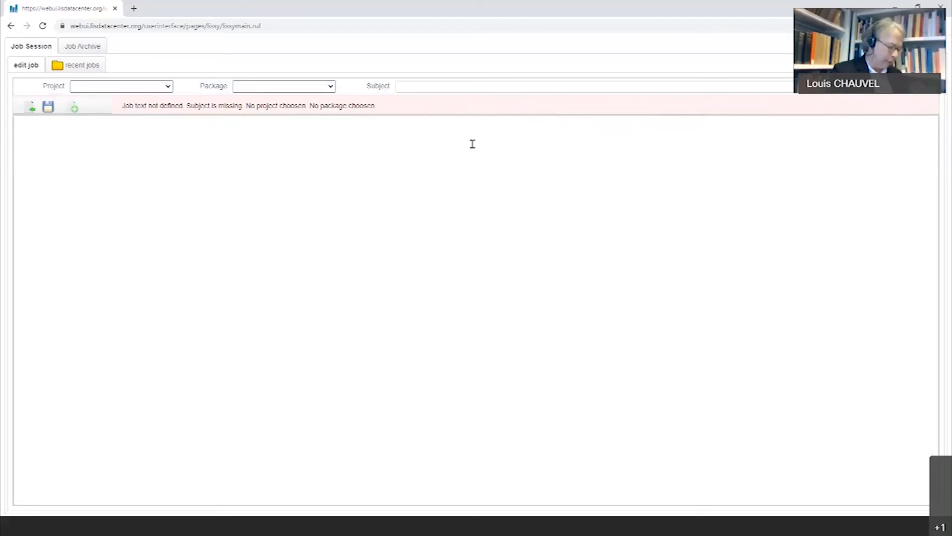
- Select the whole slide15.txt Stata script on the replication page and return to the LISSY editor
{"action": "key", "text": "alt+Tab"}
{"action": "scroll", "coordinate": [75, 77], "scroll_direction": "up", "scroll_amount": 5}
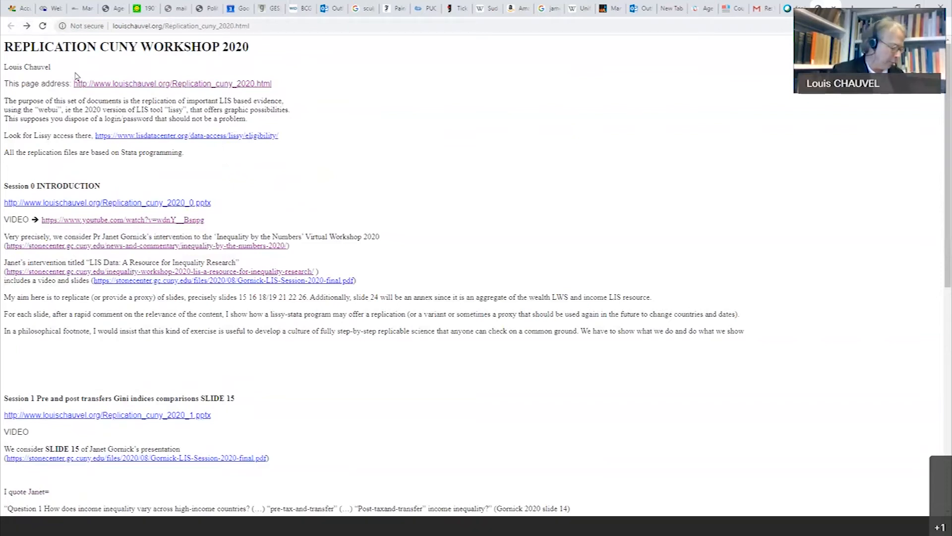
{"action": "scroll", "coordinate": [75, 77], "scroll_direction": "down", "scroll_amount": 1}
{"action": "scroll", "coordinate": [76, 76], "scroll_direction": "down", "scroll_amount": 3}
{"action": "scroll", "coordinate": [76, 76], "scroll_direction": "down", "scroll_amount": 2}
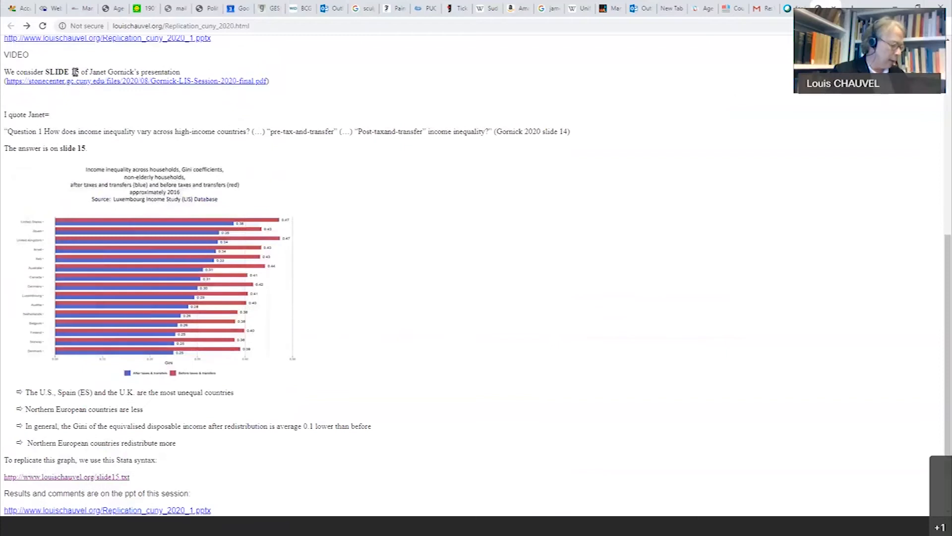
{"action": "scroll", "coordinate": [75, 76], "scroll_direction": "down", "scroll_amount": 1}
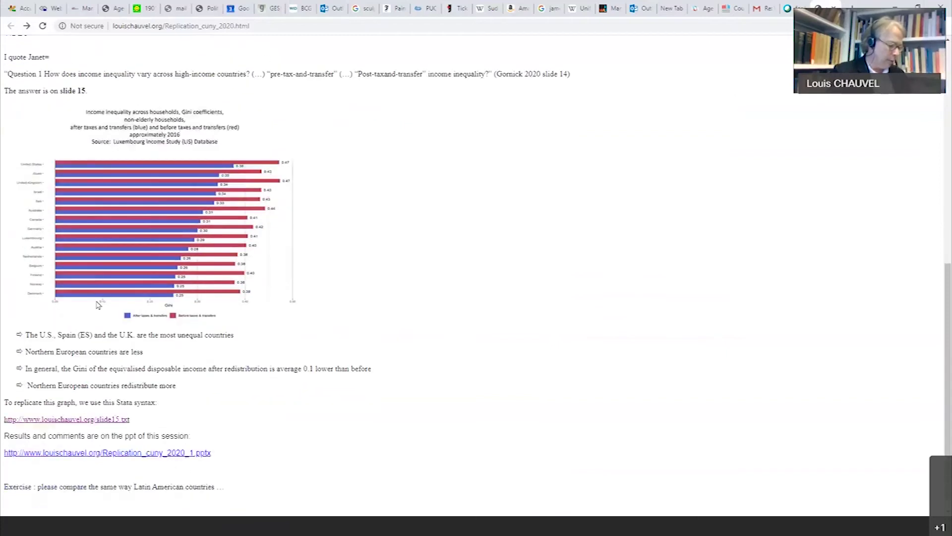
{"action": "left_click", "coordinate": [91, 420]}
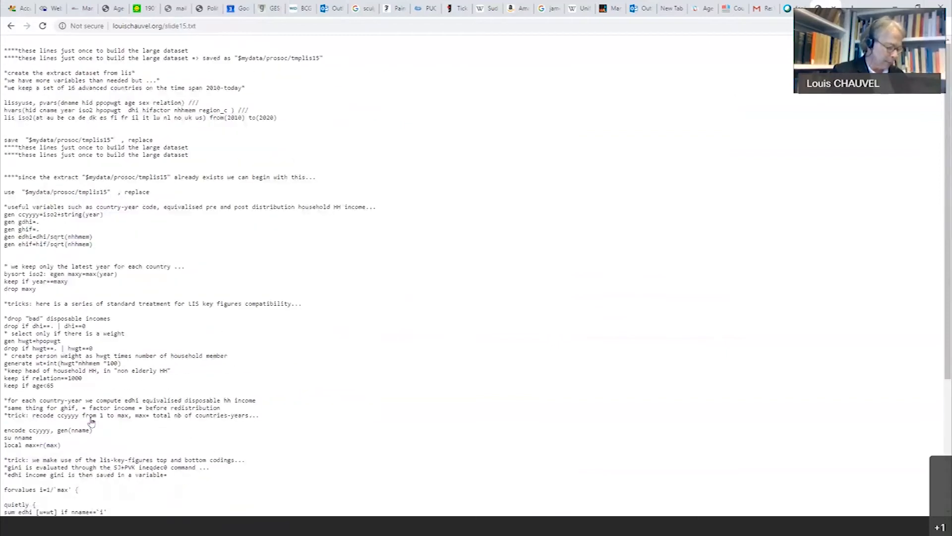
{"action": "key", "text": "ctrl+a"}
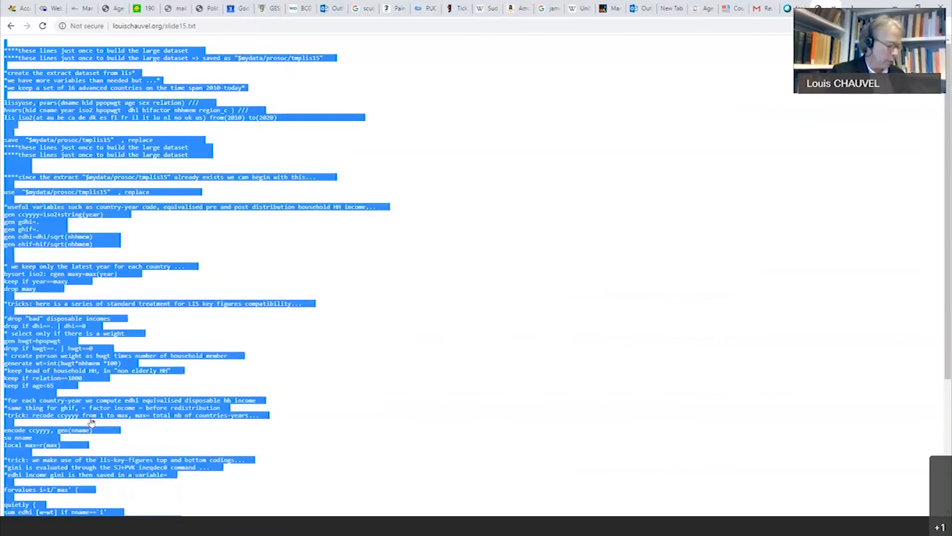
{"action": "key", "text": "alt+Tab"}
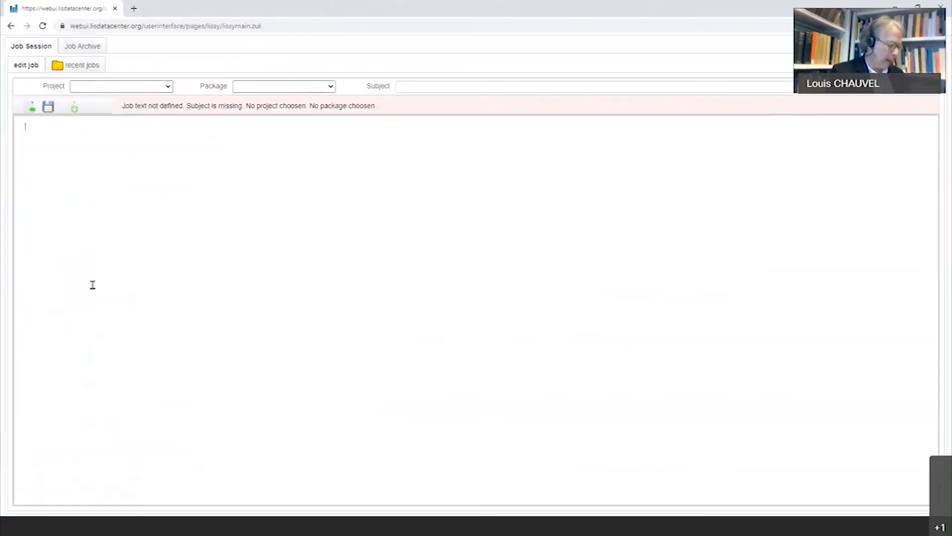
- Set Project LIS, Package Stata and Subject 'replication slide 15' for the new job
{"action": "left_click", "coordinate": [167, 87]}
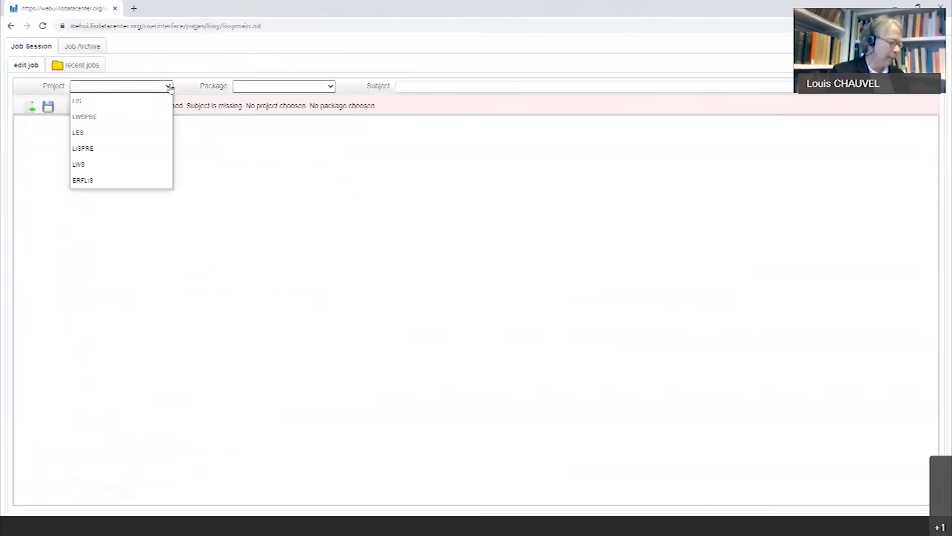
{"action": "left_click", "coordinate": [144, 101]}
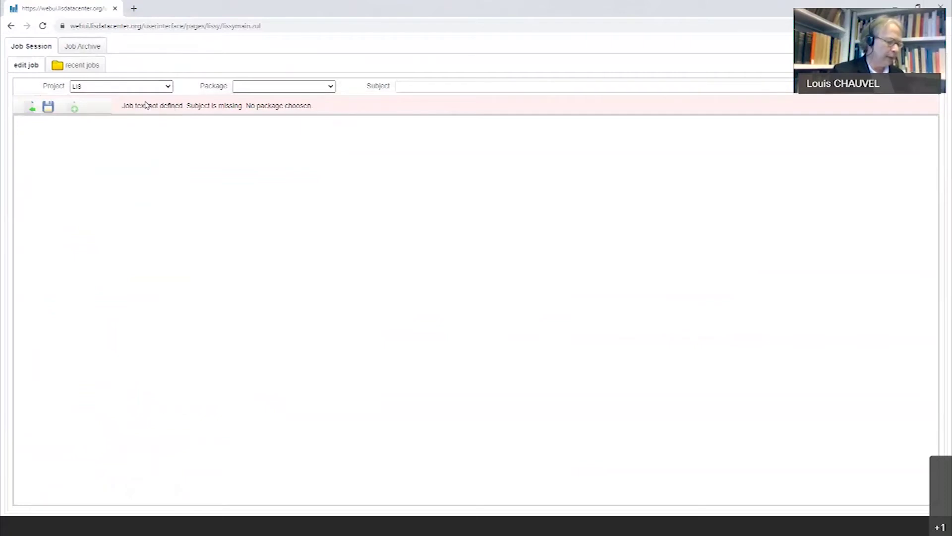
{"action": "left_click", "coordinate": [272, 87]}
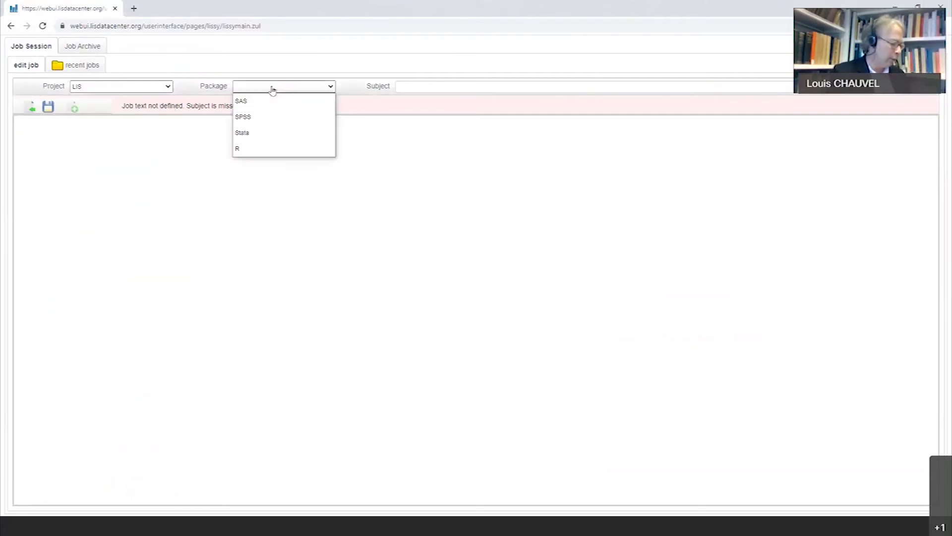
{"action": "left_click", "coordinate": [266, 133]}
{"action": "left_click", "coordinate": [414, 86]}
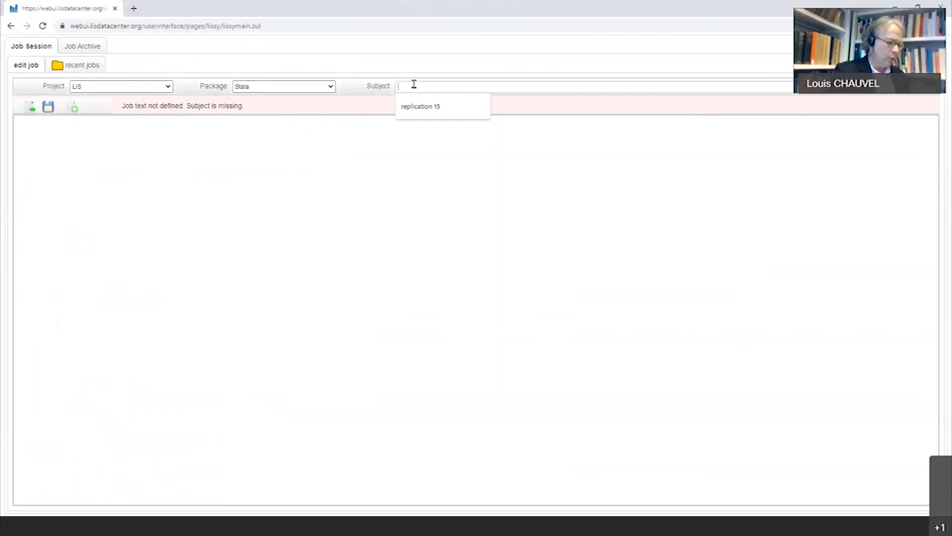
{"action": "key", "text": "Down"}
{"action": "key", "text": "Return"}
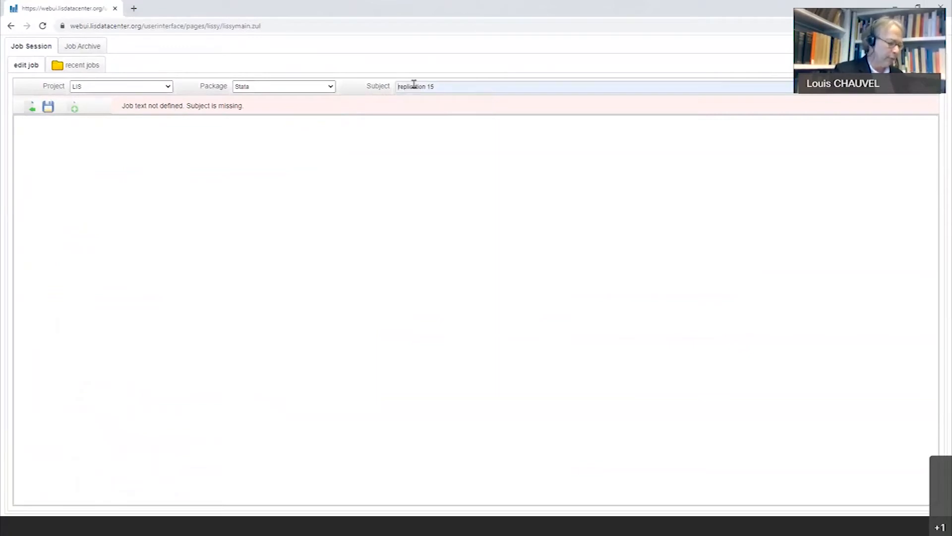
{"action": "type", "text": "slide"}
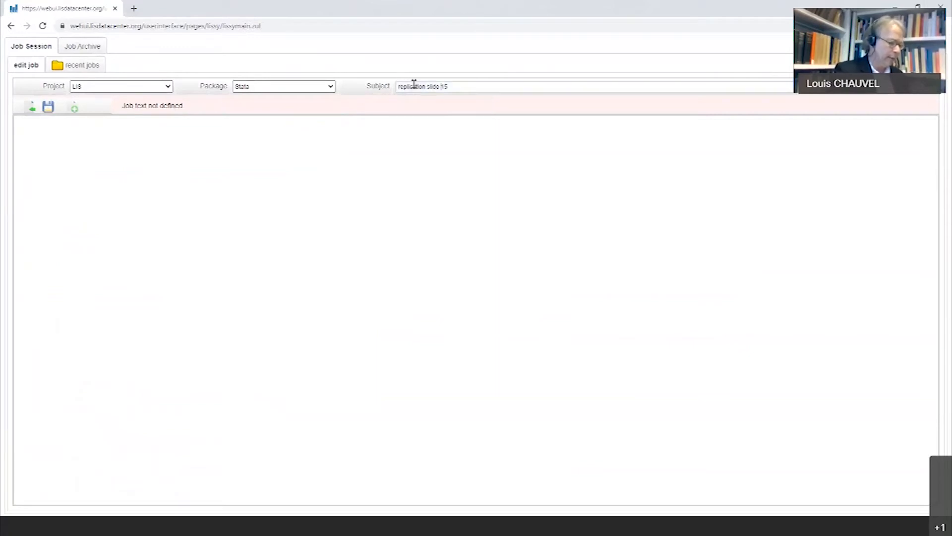
- Paste the Stata script into the job text, submit the job and show the recent jobs list
{"action": "left_click", "coordinate": [331, 181]}
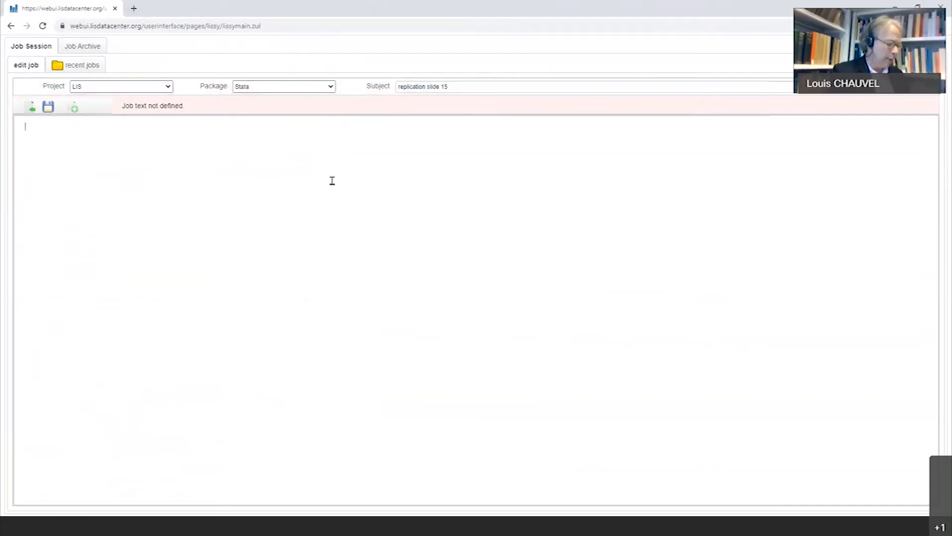
{"action": "key", "text": "ctrl+v"}
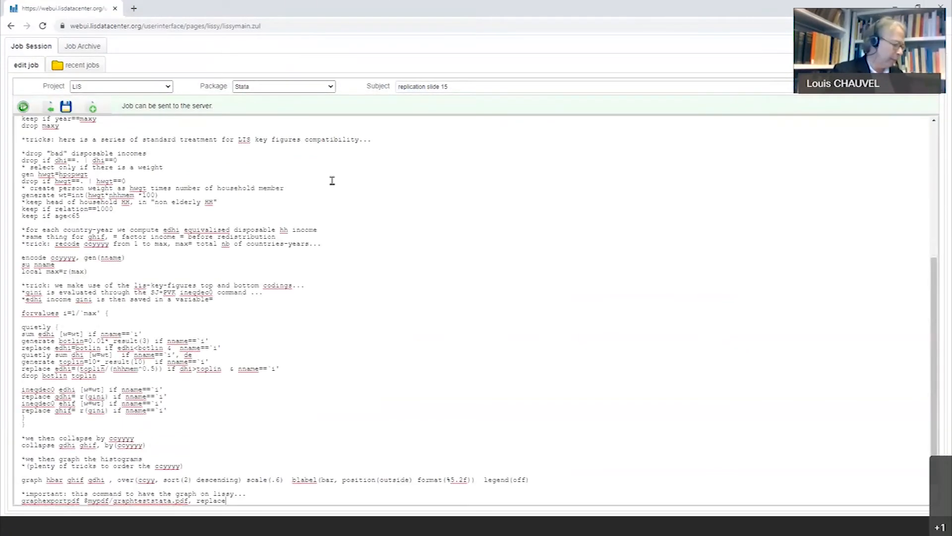
{"action": "left_click", "coordinate": [24, 107]}
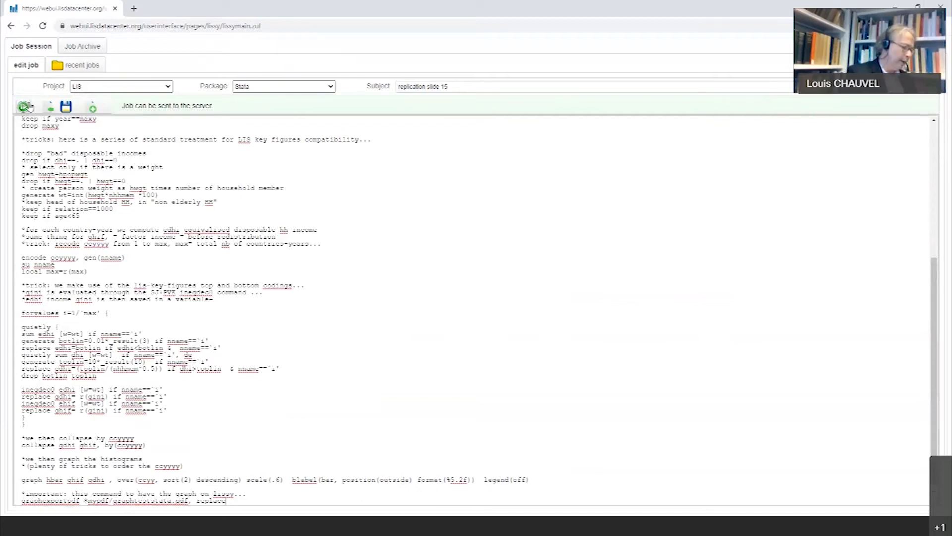
{"action": "left_click", "coordinate": [75, 67]}
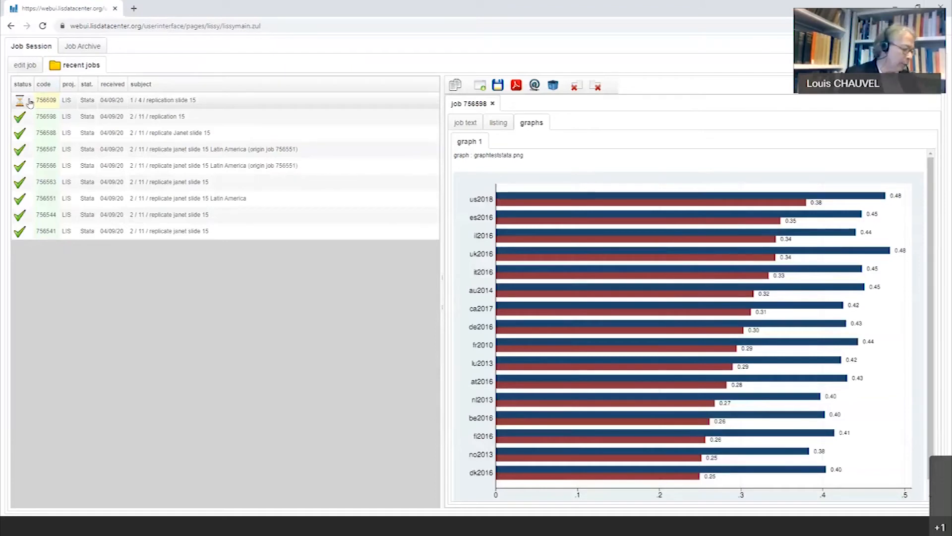
- Open running job 756609's job text and briefly highlight the lines from save to we keep only
{"action": "left_click", "coordinate": [47, 98]}
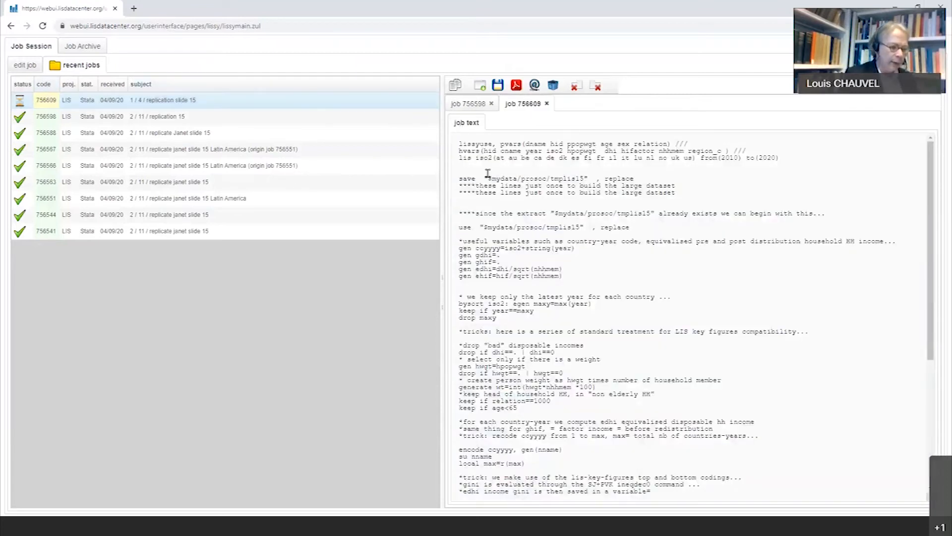
{"action": "left_click_drag", "start_coordinate": [459, 171], "coordinate": [539, 299]}
{"action": "left_click", "coordinate": [551, 300]}
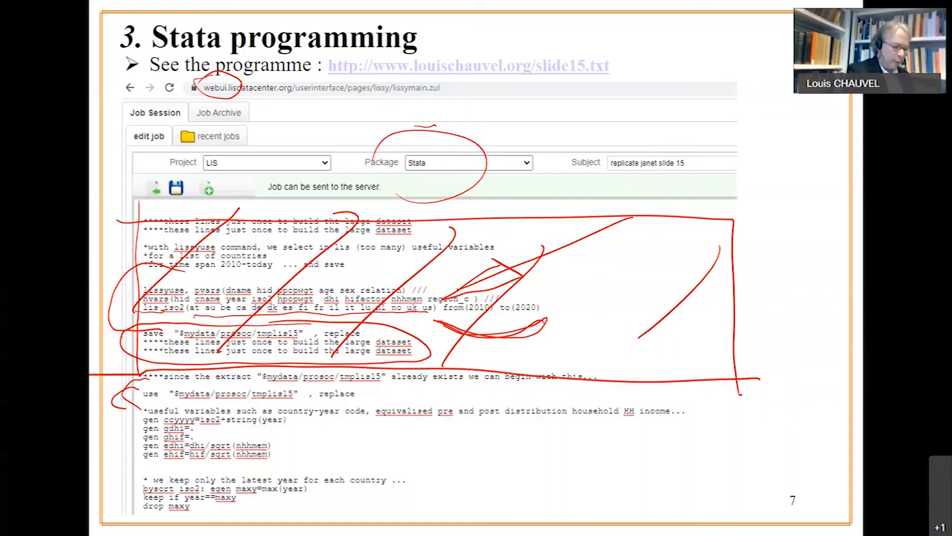
- Ink the use line, the edhi/ehif gen lines and the max(year) latest-year lines in red
{"action": "left_click_drag", "start_coordinate": [138, 402], "coordinate": [157, 480]}
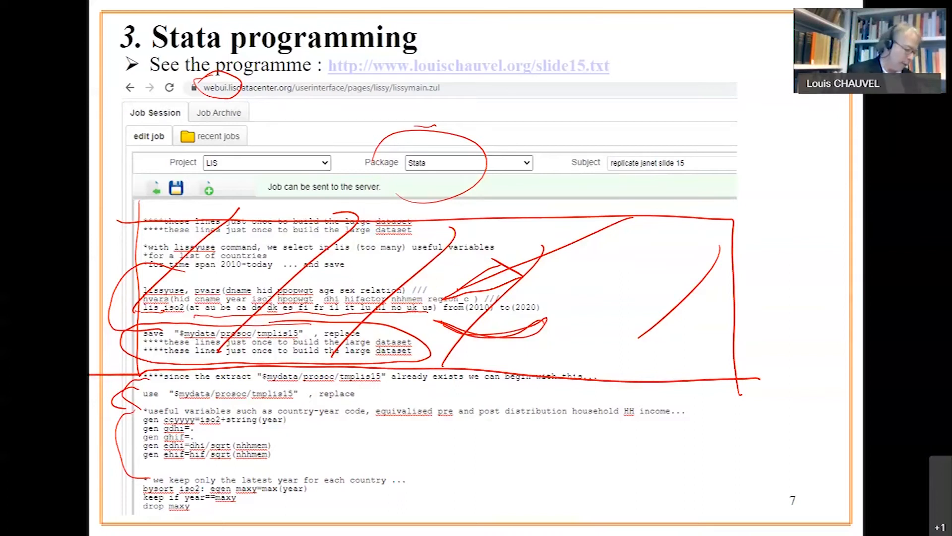
{"action": "left_click_drag", "start_coordinate": [266, 430], "coordinate": [294, 462]}
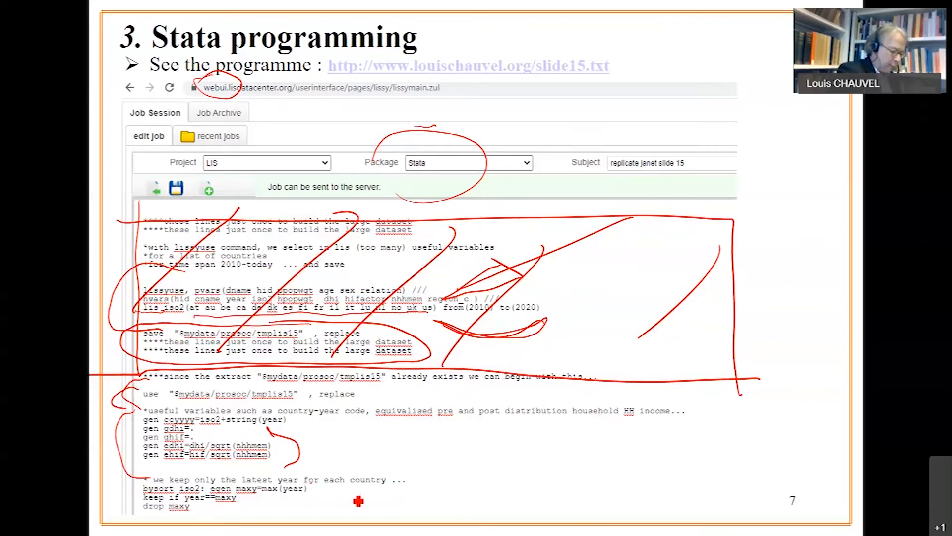
{"action": "left_click_drag", "start_coordinate": [307, 486], "coordinate": [299, 509]}
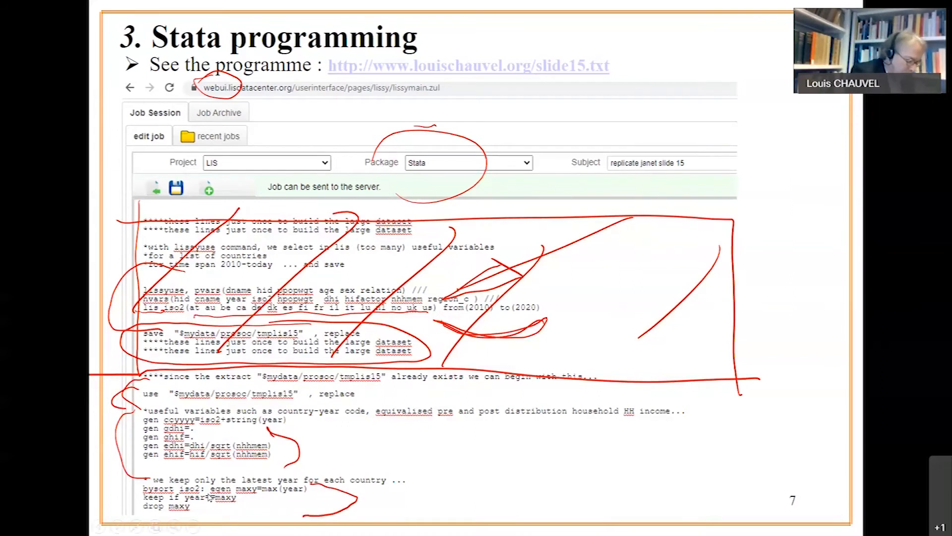
- Underline =maxy and drop maxy in red, then move on to slide 8
{"action": "mouse_move", "coordinate": [238, 497]}
{"action": "left_mouse_down"}
{"action": "mouse_move", "coordinate": [272, 506]}
{"action": "mouse_move", "coordinate": [240, 495]}
{"action": "left_mouse_up"}
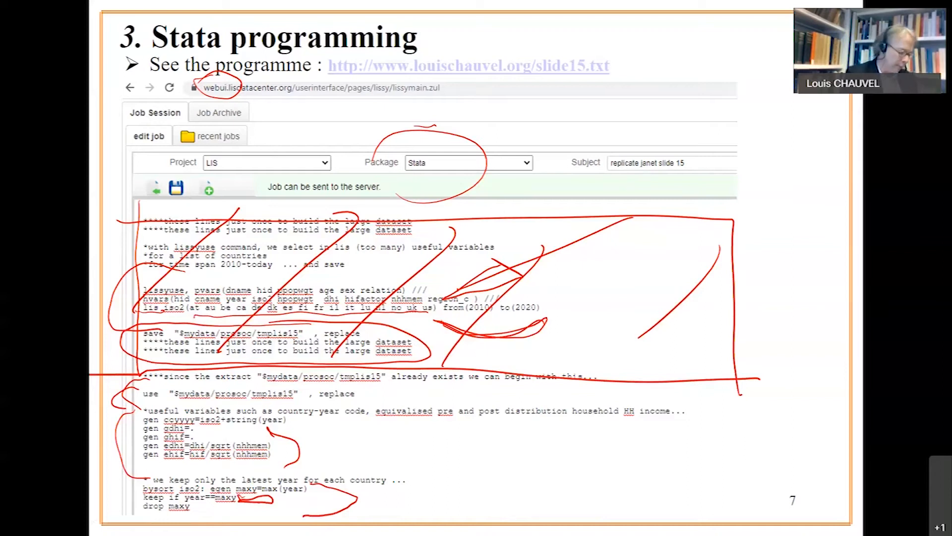
{"action": "left_click_drag", "start_coordinate": [139, 510], "coordinate": [188, 520]}
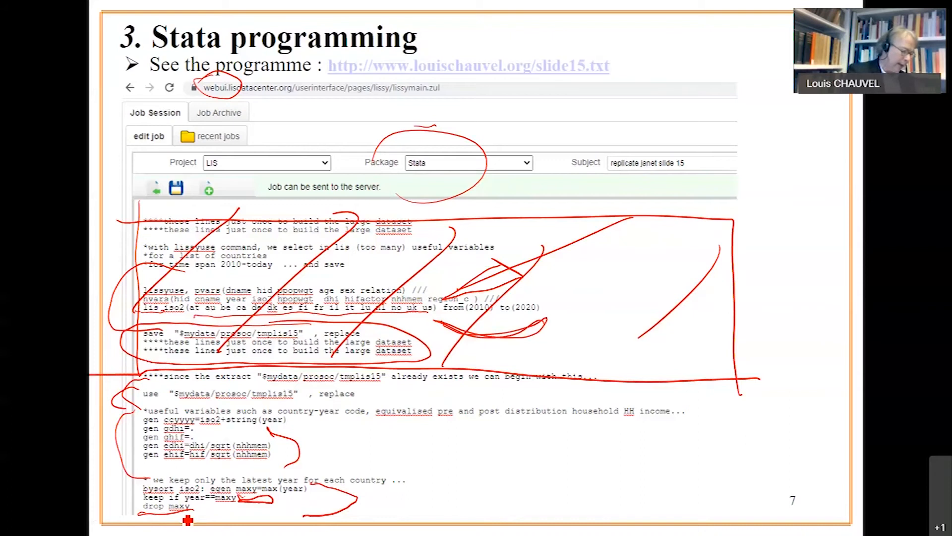
{"action": "key", "text": "Right"}
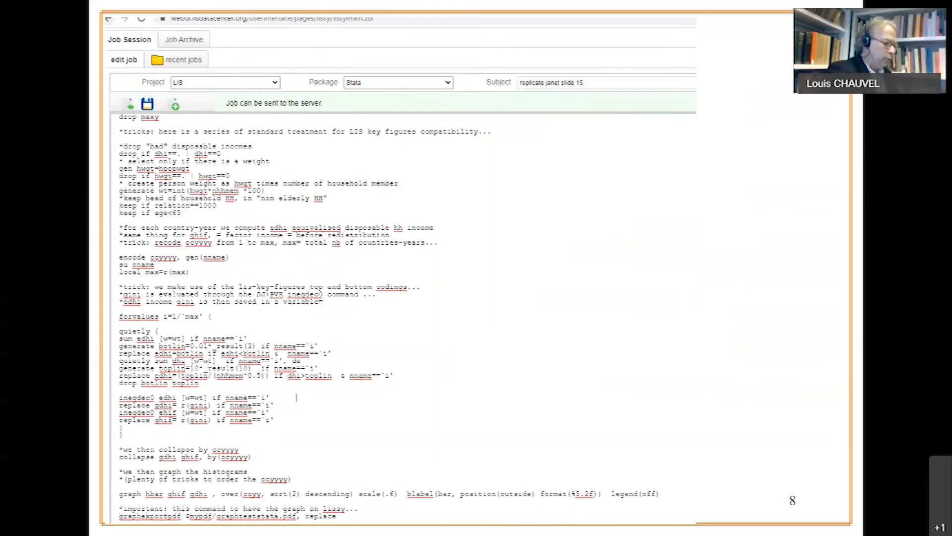
- Draw red arrows at the LIS compatibility and quietly blocks and mark the keep if relation==1000 and age<65 lines
{"action": "mouse_move", "coordinate": [324, 144]}
{"action": "left_mouse_down"}
{"action": "mouse_move", "coordinate": [457, 161]}
{"action": "mouse_move", "coordinate": [485, 251]}
{"action": "mouse_move", "coordinate": [447, 264]}
{"action": "left_mouse_up"}
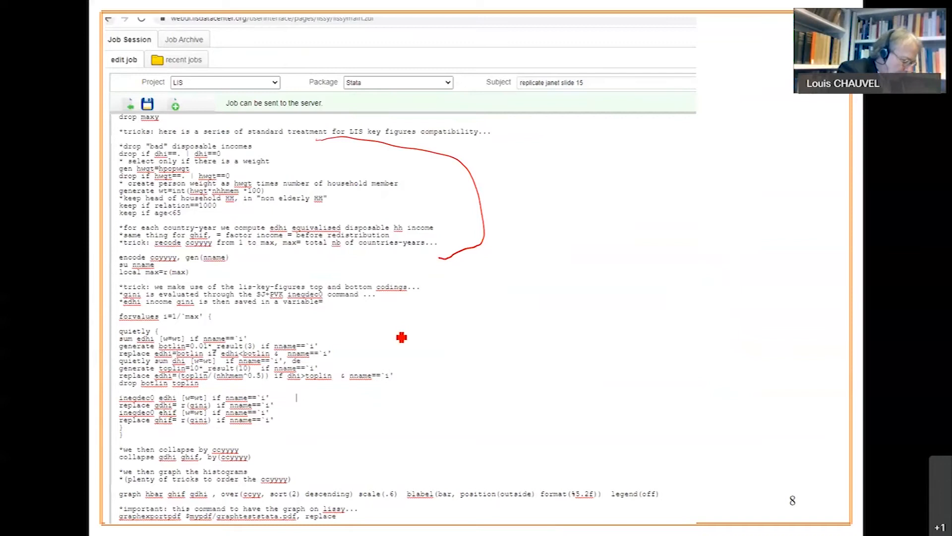
{"action": "mouse_move", "coordinate": [388, 329]}
{"action": "left_mouse_down"}
{"action": "mouse_move", "coordinate": [427, 334]}
{"action": "mouse_move", "coordinate": [412, 387]}
{"action": "left_mouse_up"}
{"action": "mouse_move", "coordinate": [611, 149]}
{"action": "left_mouse_down"}
{"action": "mouse_move", "coordinate": [501, 206]}
{"action": "mouse_move", "coordinate": [538, 207]}
{"action": "mouse_move", "coordinate": [499, 216]}
{"action": "left_mouse_up"}
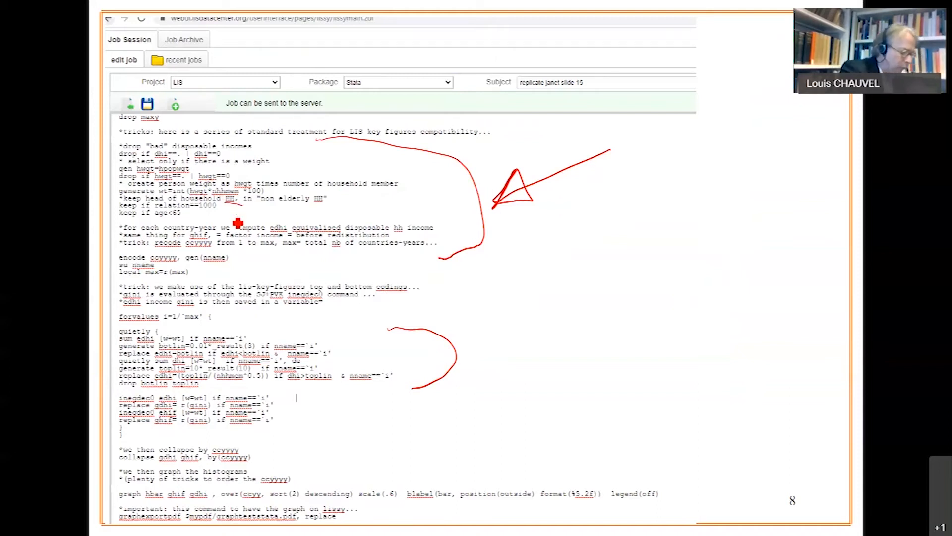
{"action": "left_click_drag", "start_coordinate": [233, 214], "coordinate": [249, 207]}
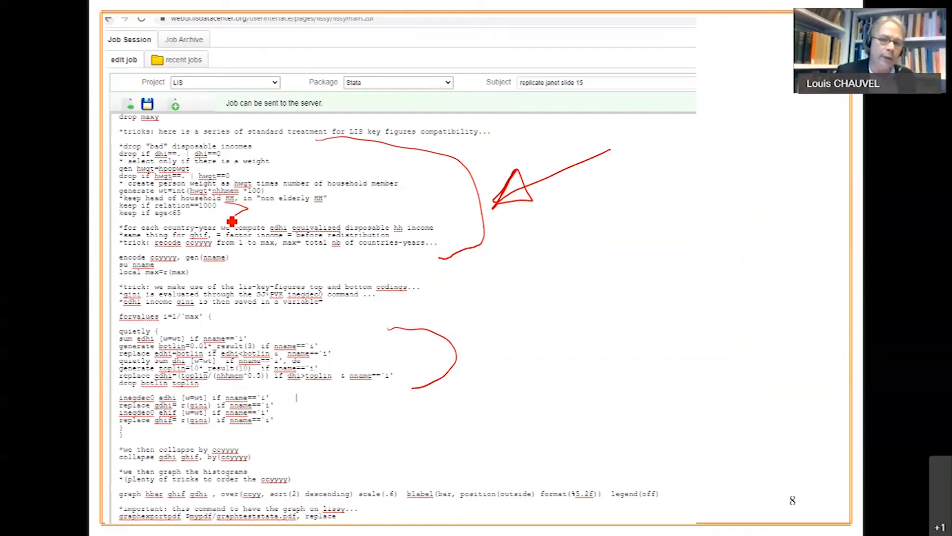
{"action": "left_click_drag", "start_coordinate": [186, 215], "coordinate": [218, 212]}
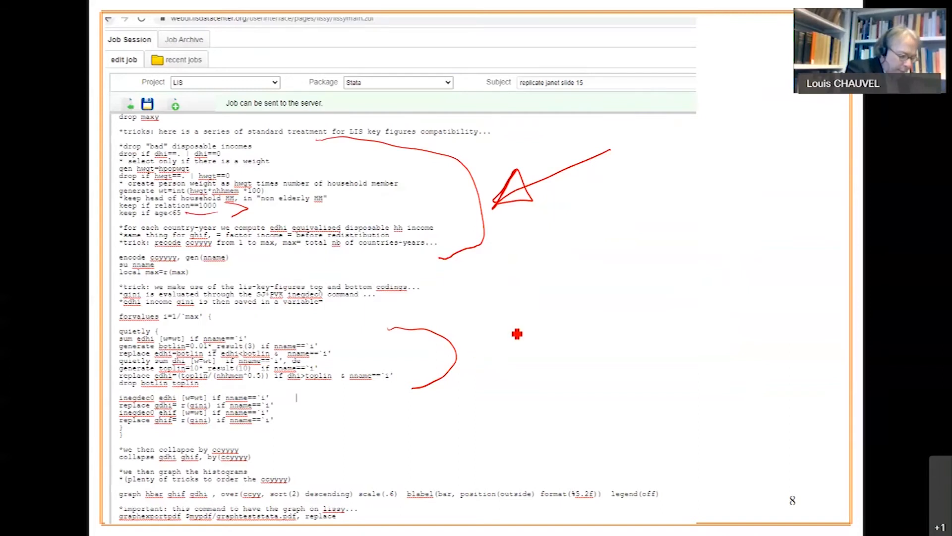
{"action": "left_click_drag", "start_coordinate": [596, 302], "coordinate": [464, 346]}
{"action": "left_click_drag", "start_coordinate": [494, 309], "coordinate": [493, 330]}
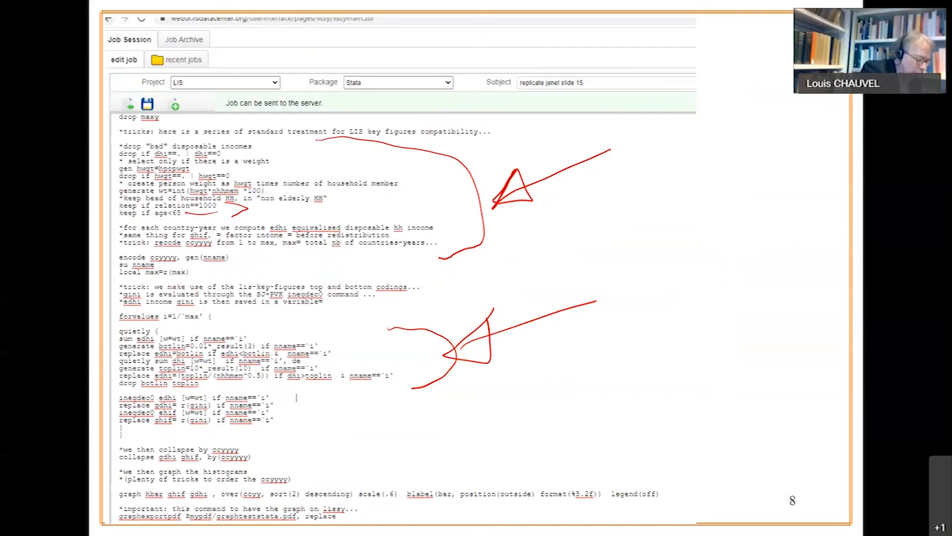
- Circle max, bracket the forvalues loop and inequality lines, and mark the collapse command with an arrow
{"action": "mouse_move", "coordinate": [140, 272]}
{"action": "left_mouse_down"}
{"action": "mouse_move", "coordinate": [162, 285]}
{"action": "mouse_move", "coordinate": [158, 277]}
{"action": "left_mouse_up"}
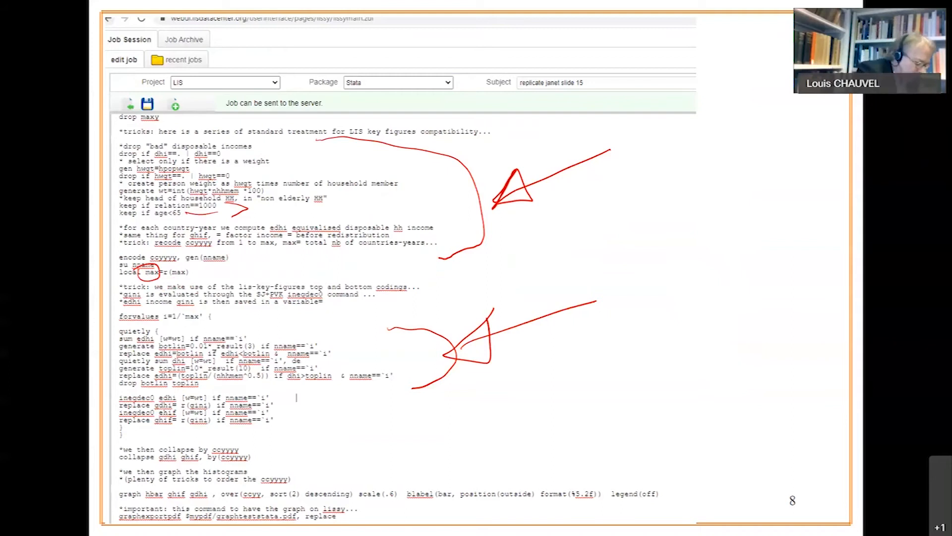
{"action": "left_click_drag", "start_coordinate": [113, 311], "coordinate": [131, 460]}
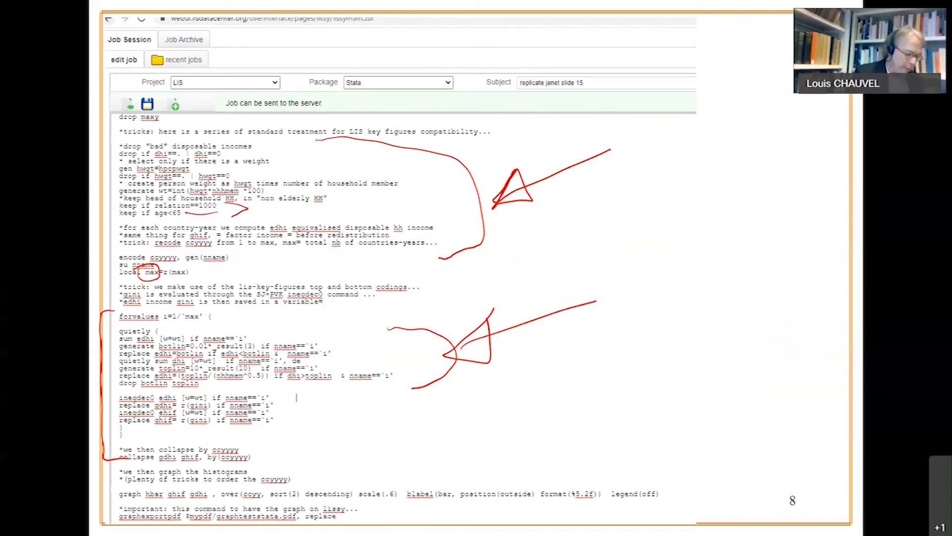
{"action": "mouse_move", "coordinate": [387, 323]}
{"action": "left_mouse_down"}
{"action": "mouse_move", "coordinate": [415, 330]}
{"action": "mouse_move", "coordinate": [409, 392]}
{"action": "left_mouse_up"}
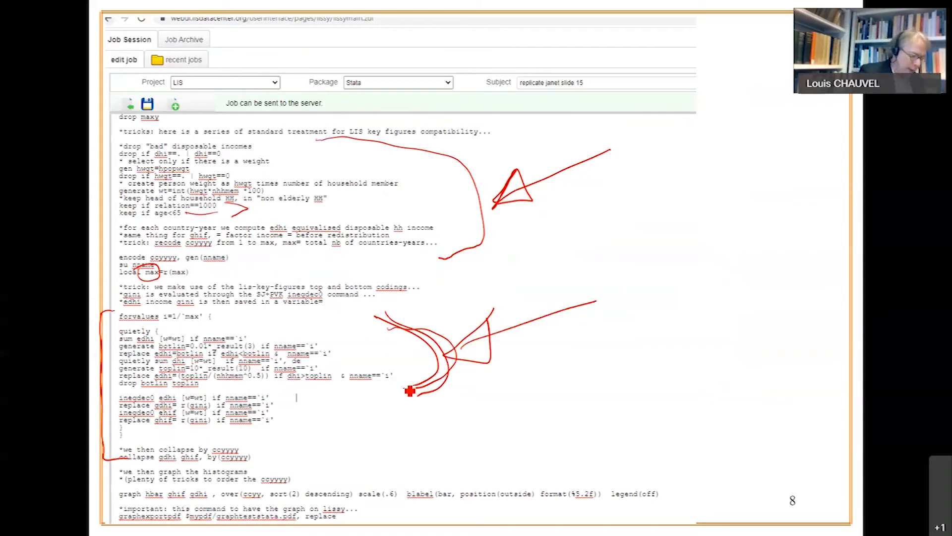
{"action": "left_click_drag", "start_coordinate": [283, 393], "coordinate": [277, 436]}
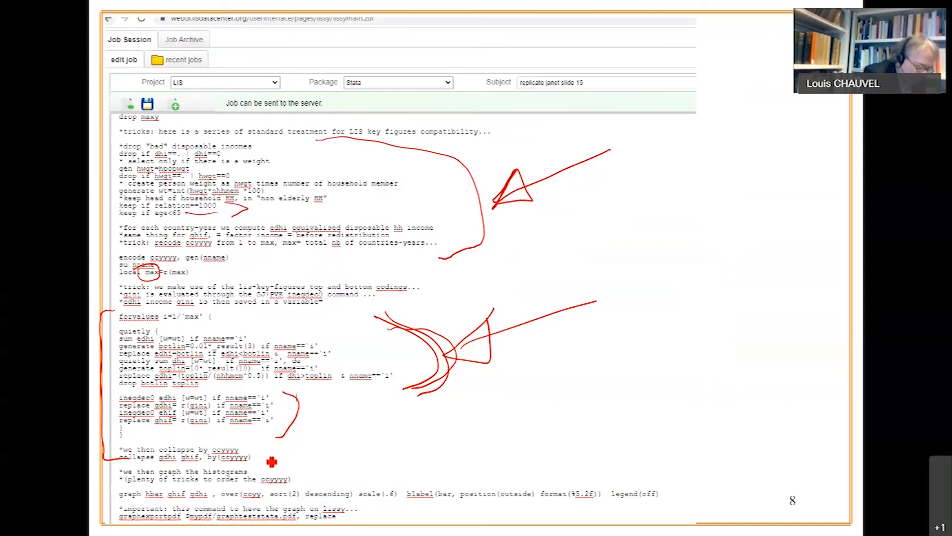
{"action": "left_click_drag", "start_coordinate": [262, 458], "coordinate": [342, 445]}
{"action": "mouse_move", "coordinate": [293, 464]}
{"action": "left_mouse_down"}
{"action": "mouse_move", "coordinate": [283, 454]}
{"action": "mouse_move", "coordinate": [294, 452]}
{"action": "left_mouse_up"}
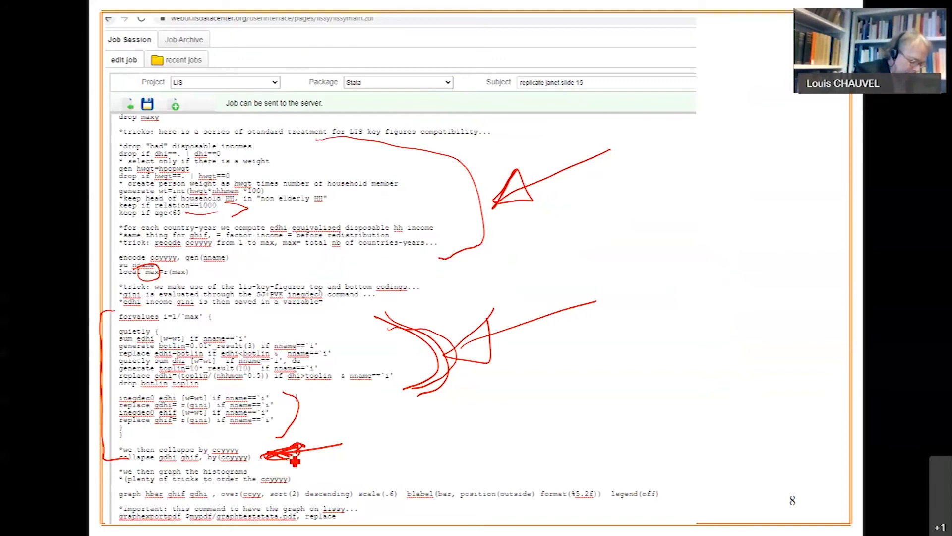
{"action": "left_click_drag", "start_coordinate": [302, 450], "coordinate": [351, 439]}
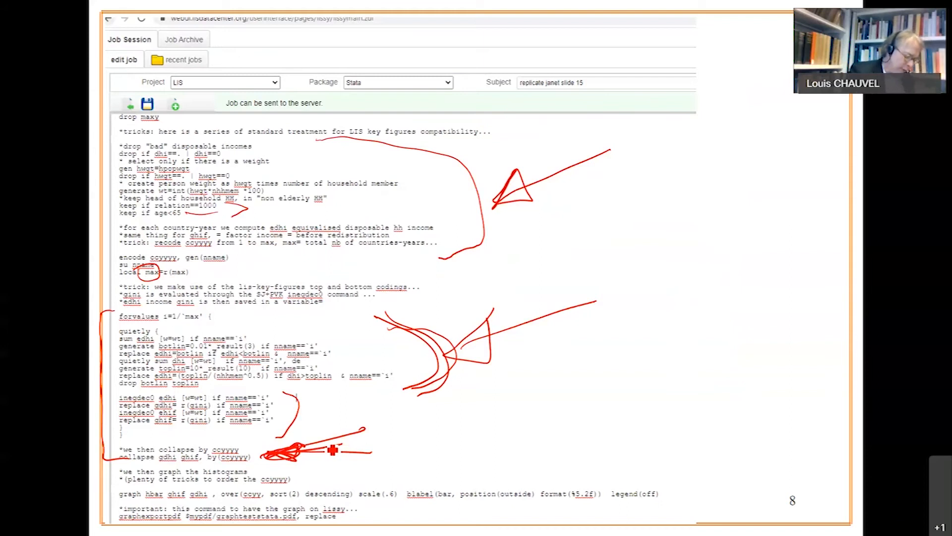
- Circle hbar ghif gdhi, ccyy and sort (2) in the graph command, underline its options and the graphexportpdf line
{"action": "mouse_move", "coordinate": [703, 408]}
{"action": "left_mouse_down"}
{"action": "mouse_move", "coordinate": [548, 493]}
{"action": "mouse_move", "coordinate": [588, 447]}
{"action": "mouse_move", "coordinate": [536, 483]}
{"action": "left_mouse_up"}
{"action": "mouse_move", "coordinate": [214, 503]}
{"action": "left_mouse_down"}
{"action": "mouse_move", "coordinate": [186, 510]}
{"action": "mouse_move", "coordinate": [165, 498]}
{"action": "mouse_move", "coordinate": [153, 512]}
{"action": "mouse_move", "coordinate": [132, 489]}
{"action": "left_mouse_up"}
{"action": "mouse_move", "coordinate": [245, 483]}
{"action": "left_mouse_down"}
{"action": "mouse_move", "coordinate": [265, 514]}
{"action": "mouse_move", "coordinate": [213, 505]}
{"action": "left_mouse_up"}
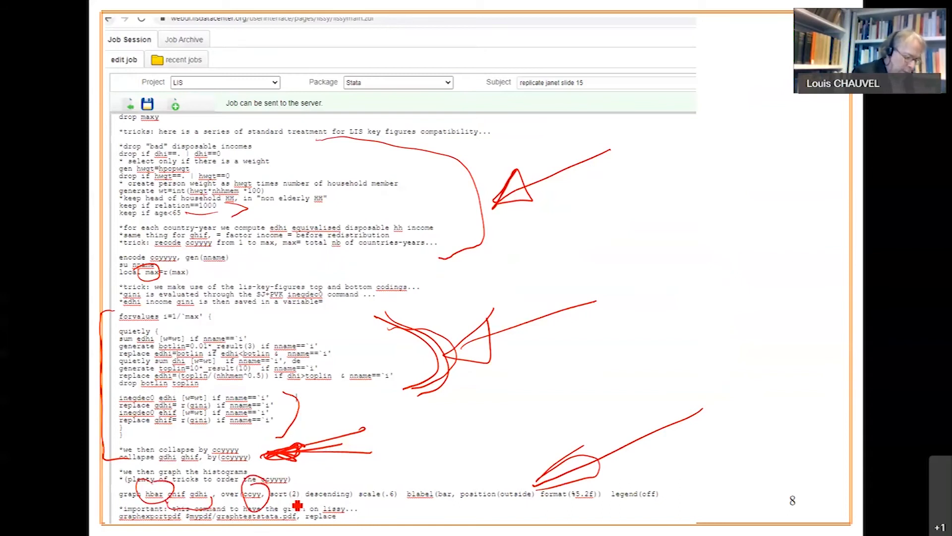
{"action": "mouse_move", "coordinate": [291, 499]}
{"action": "left_mouse_down"}
{"action": "mouse_move", "coordinate": [299, 491]}
{"action": "mouse_move", "coordinate": [244, 472]}
{"action": "mouse_move", "coordinate": [212, 481]}
{"action": "mouse_move", "coordinate": [224, 484]}
{"action": "mouse_move", "coordinate": [210, 494]}
{"action": "left_mouse_up"}
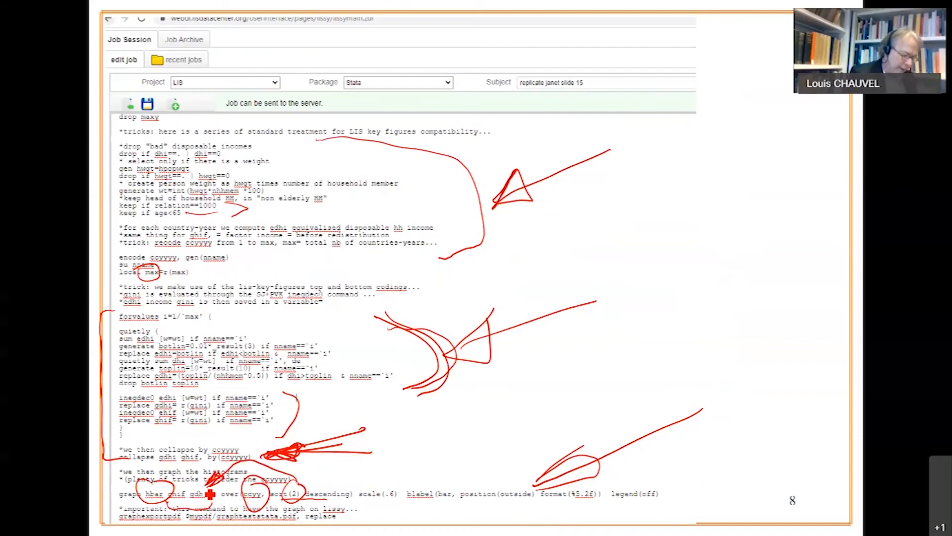
{"action": "mouse_move", "coordinate": [351, 491]}
{"action": "left_mouse_down"}
{"action": "mouse_move", "coordinate": [428, 513]}
{"action": "mouse_move", "coordinate": [659, 512]}
{"action": "mouse_move", "coordinate": [683, 493]}
{"action": "left_mouse_up"}
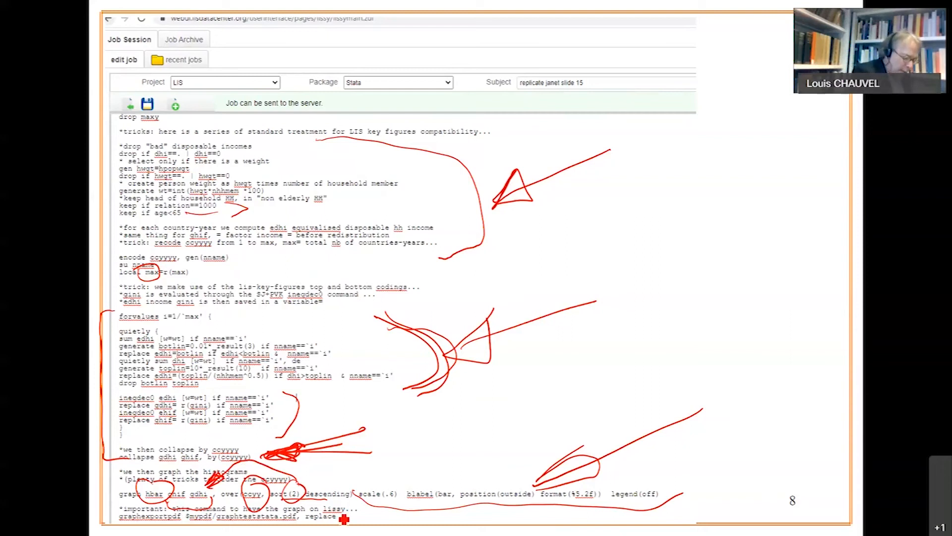
{"action": "mouse_move", "coordinate": [119, 509]}
{"action": "left_mouse_down"}
{"action": "mouse_move", "coordinate": [386, 523]}
{"action": "mouse_move", "coordinate": [99, 521]}
{"action": "left_mouse_up"}
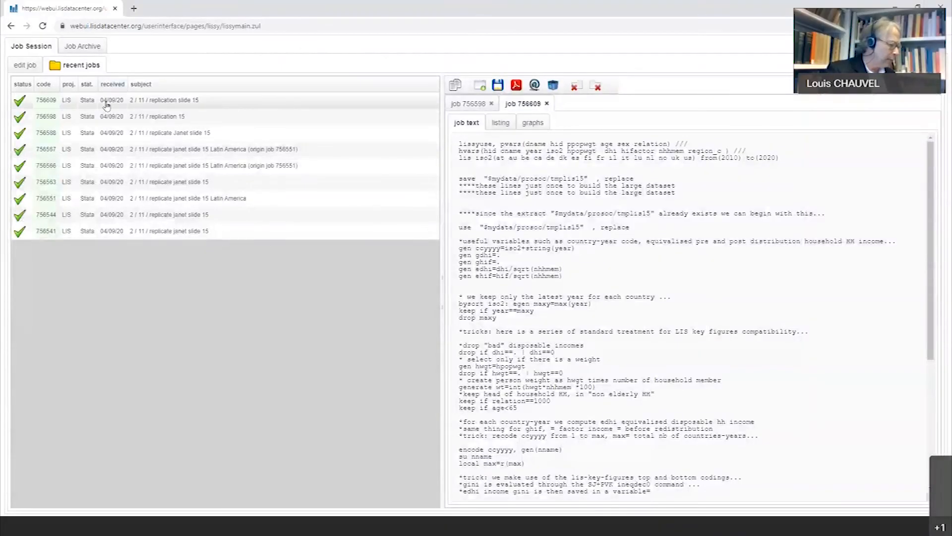
- Open job 756609, review its output listing, and show its Gini bar graph by country
{"action": "left_click", "coordinate": [106, 104]}
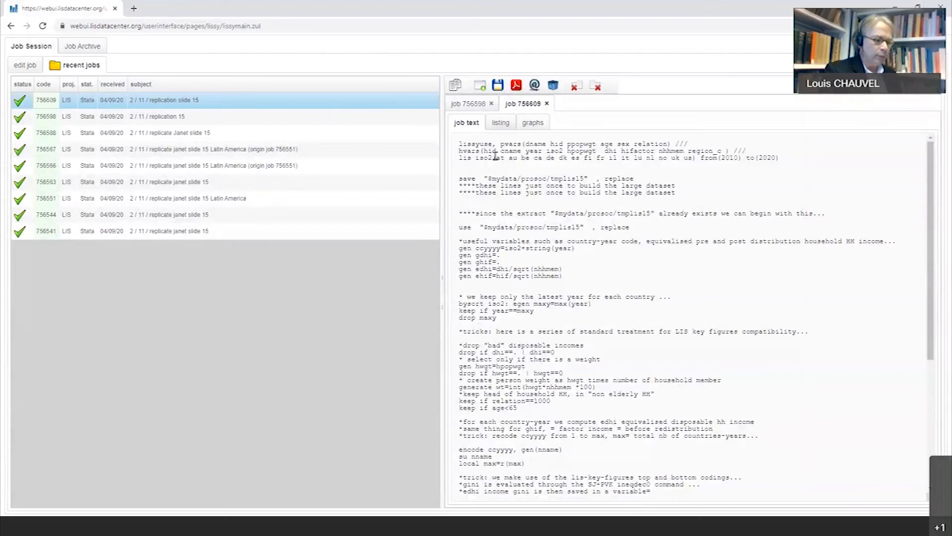
{"action": "left_click_drag", "start_coordinate": [495, 158], "coordinate": [596, 364]}
{"action": "left_click", "coordinate": [610, 304]}
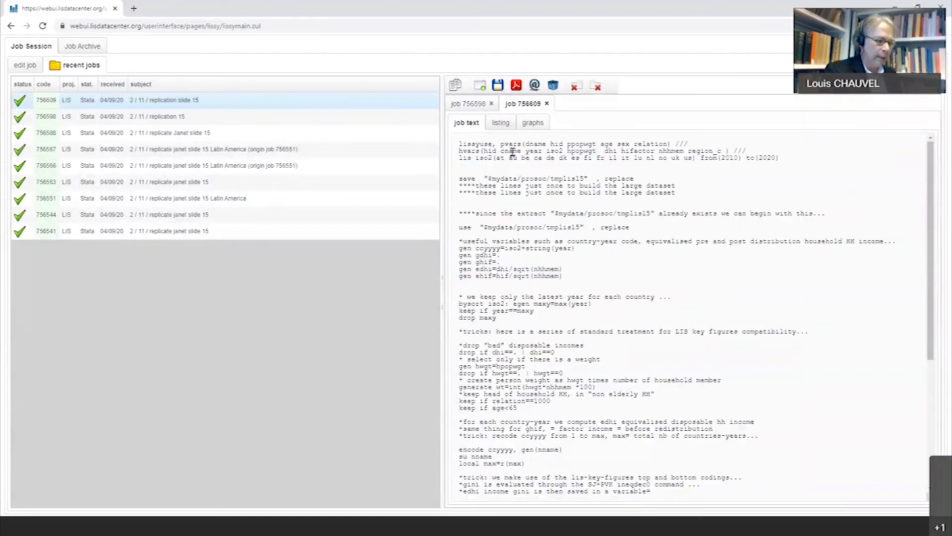
{"action": "left_click", "coordinate": [500, 122]}
{"action": "left_click_drag", "start_coordinate": [460, 181], "coordinate": [593, 365]}
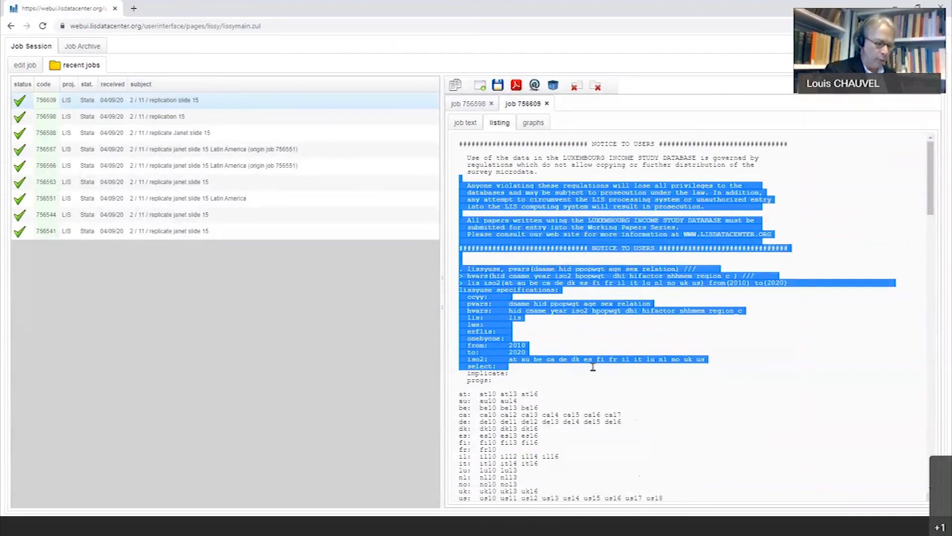
{"action": "scroll", "coordinate": [593, 365], "scroll_direction": "down", "scroll_amount": 4}
{"action": "scroll", "coordinate": [593, 365], "scroll_direction": "down", "scroll_amount": 10}
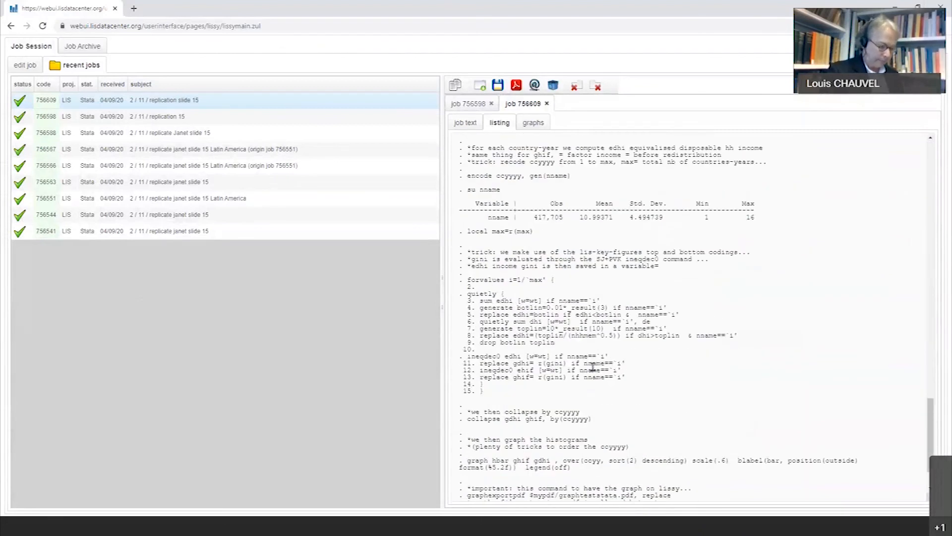
{"action": "scroll", "coordinate": [593, 366], "scroll_direction": "up", "scroll_amount": 5}
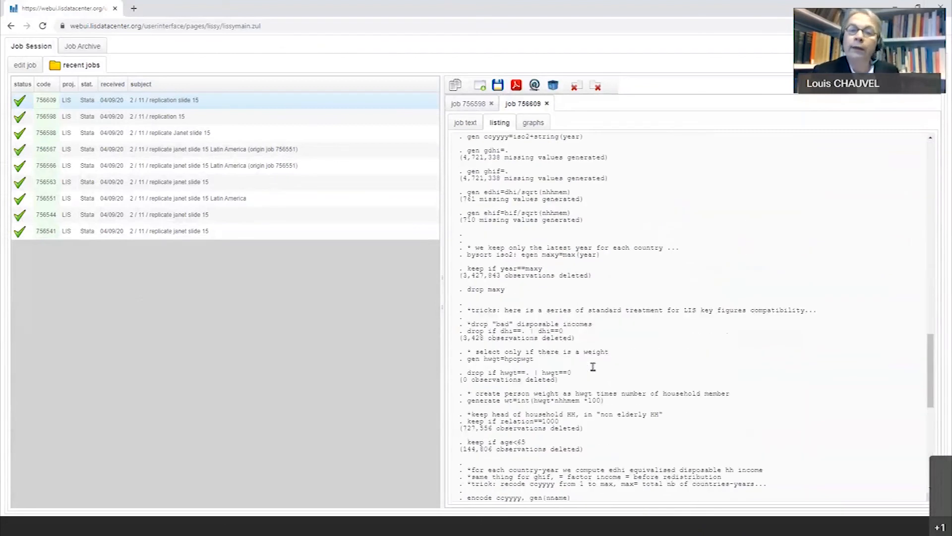
{"action": "scroll", "coordinate": [593, 365], "scroll_direction": "down", "scroll_amount": 2}
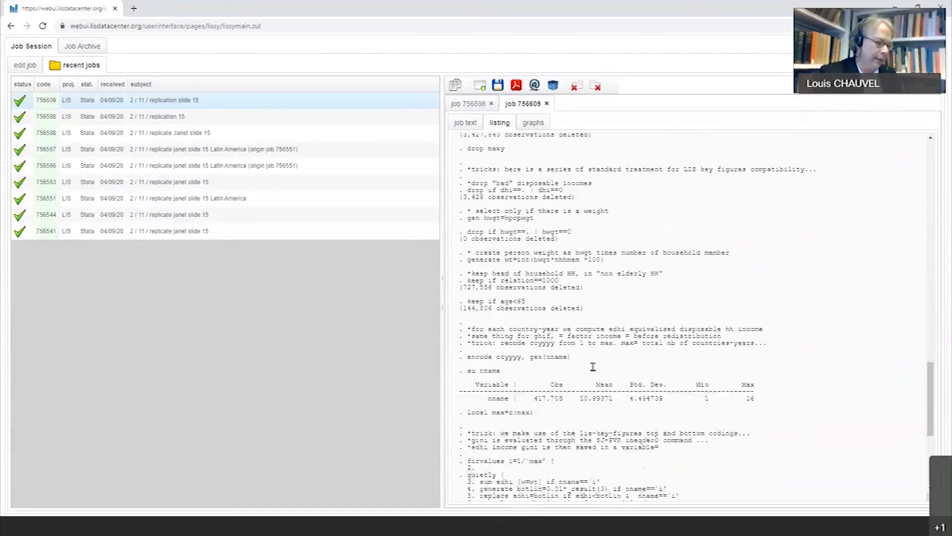
{"action": "scroll", "coordinate": [593, 365], "scroll_direction": "down", "scroll_amount": 3}
{"action": "left_click", "coordinate": [536, 124]}
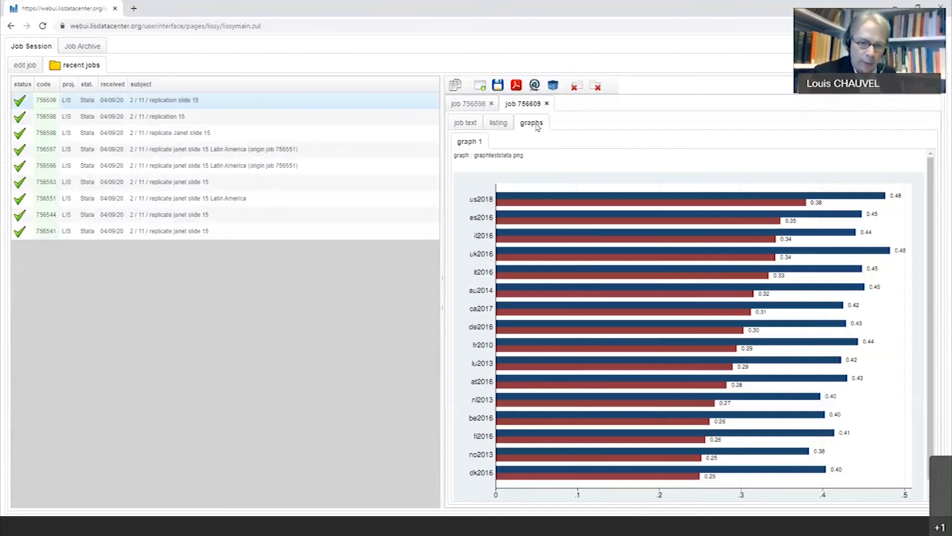
- Return to the PowerPoint slideshow showing the Gini bar chart slide
{"action": "key", "text": "alt+Tab"}
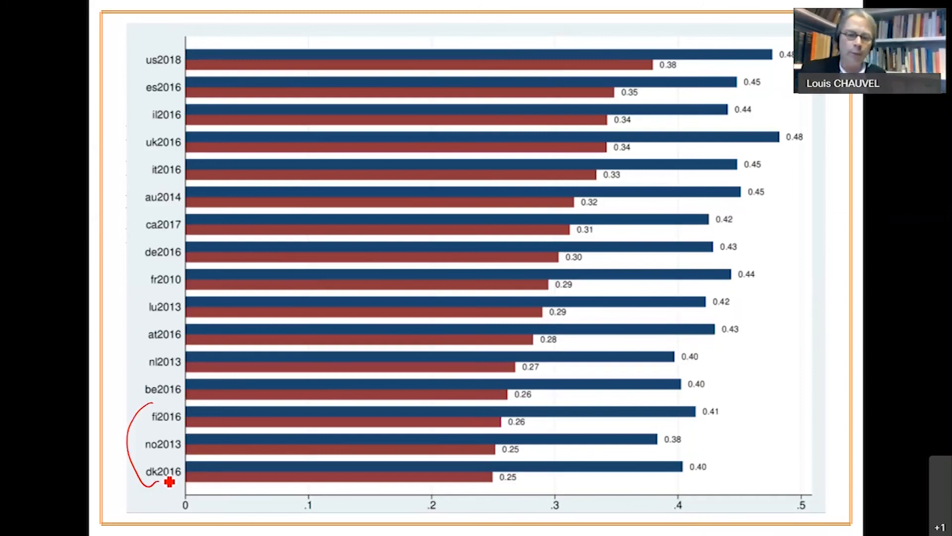
- Bracket us2018 to il2016, trace the red bar ends and circle the 0.41, 0.38 and 0.40 labels and bottom bars
{"action": "left_click_drag", "start_coordinate": [146, 40], "coordinate": [155, 132]}
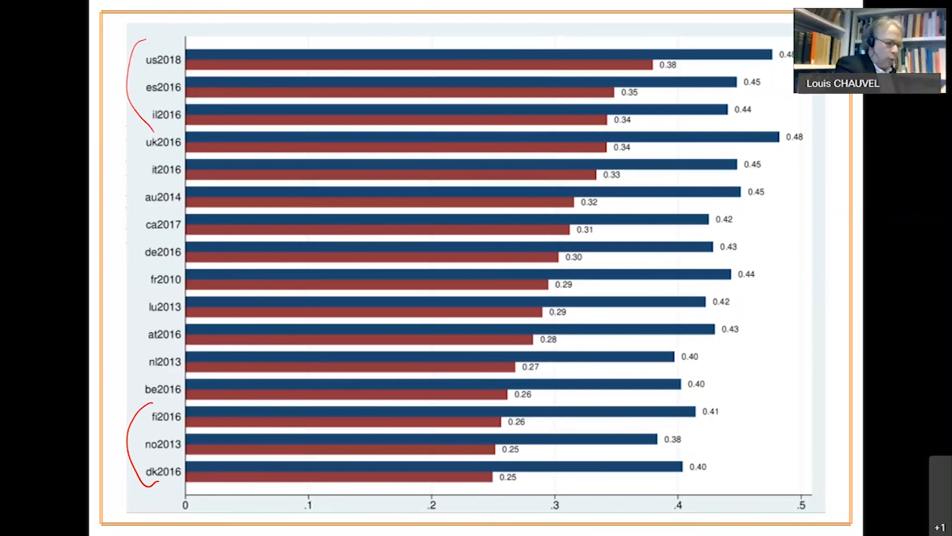
{"action": "left_click_drag", "start_coordinate": [653, 46], "coordinate": [526, 297]}
{"action": "mouse_move", "coordinate": [485, 424]}
{"action": "left_mouse_down"}
{"action": "mouse_move", "coordinate": [555, 438]}
{"action": "mouse_move", "coordinate": [687, 67]}
{"action": "left_mouse_up"}
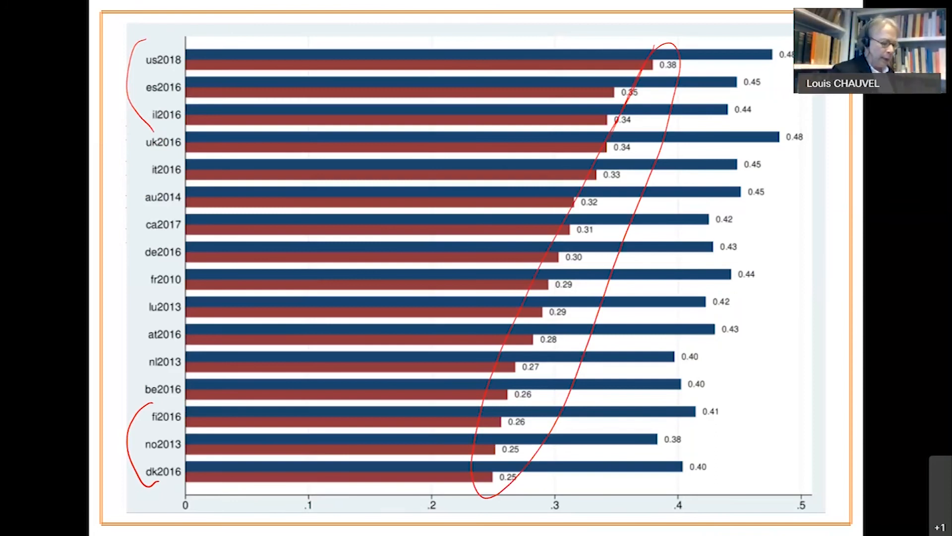
{"action": "mouse_move", "coordinate": [657, 435]}
{"action": "left_mouse_down"}
{"action": "mouse_move", "coordinate": [707, 400]}
{"action": "mouse_move", "coordinate": [652, 435]}
{"action": "left_mouse_up"}
{"action": "mouse_move", "coordinate": [495, 407]}
{"action": "left_mouse_down"}
{"action": "mouse_move", "coordinate": [701, 385]}
{"action": "mouse_move", "coordinate": [593, 494]}
{"action": "mouse_move", "coordinate": [488, 404]}
{"action": "left_mouse_up"}
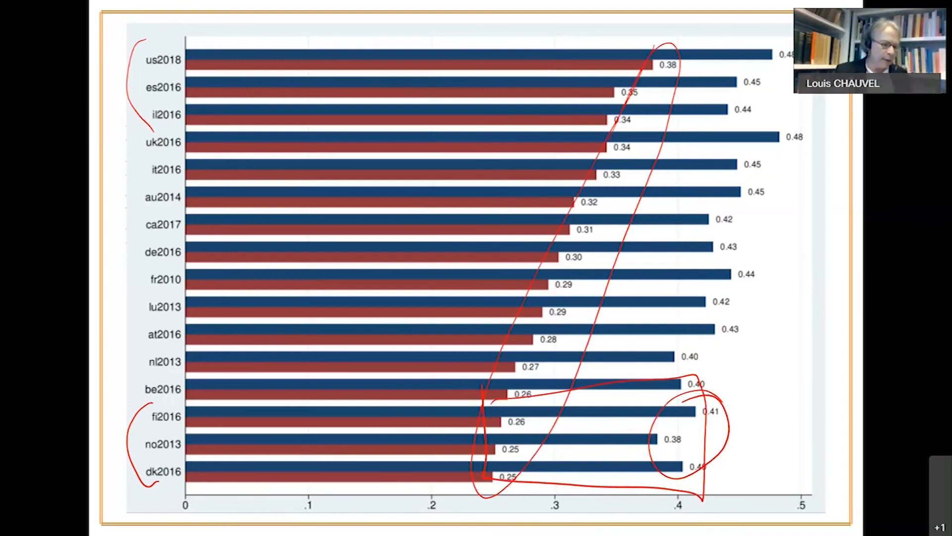
- Circle the ends of the us2018, es2016 and il2016 bars, then advance to the 5- Exercice slide
{"action": "mouse_move", "coordinate": [616, 104]}
{"action": "left_mouse_down"}
{"action": "mouse_move", "coordinate": [630, 59]}
{"action": "mouse_move", "coordinate": [738, 46]}
{"action": "left_mouse_up"}
{"action": "mouse_move", "coordinate": [781, 80]}
{"action": "left_mouse_down"}
{"action": "mouse_move", "coordinate": [736, 125]}
{"action": "mouse_move", "coordinate": [610, 46]}
{"action": "left_mouse_up"}
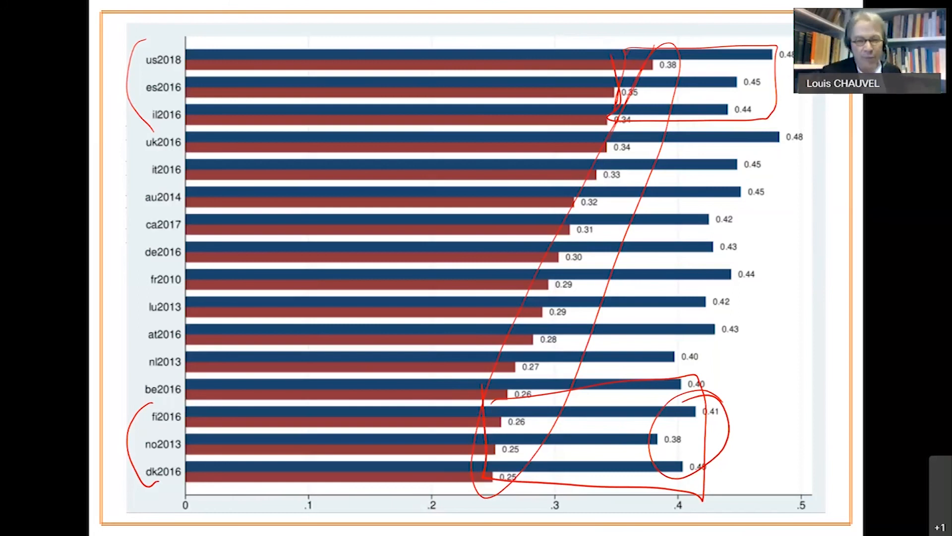
{"action": "key", "text": "Right"}
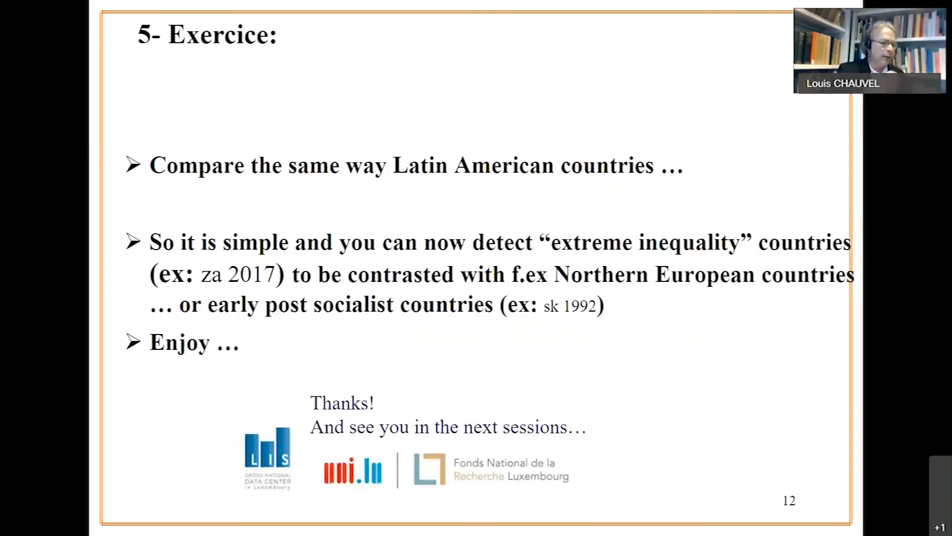
- Bracket the Latin American countries bullet and circle the za 2017 and sk 1992 examples in red
{"action": "mouse_move", "coordinate": [652, 136]}
{"action": "left_mouse_down"}
{"action": "mouse_move", "coordinate": [130, 223]}
{"action": "mouse_move", "coordinate": [662, 135]}
{"action": "left_mouse_up"}
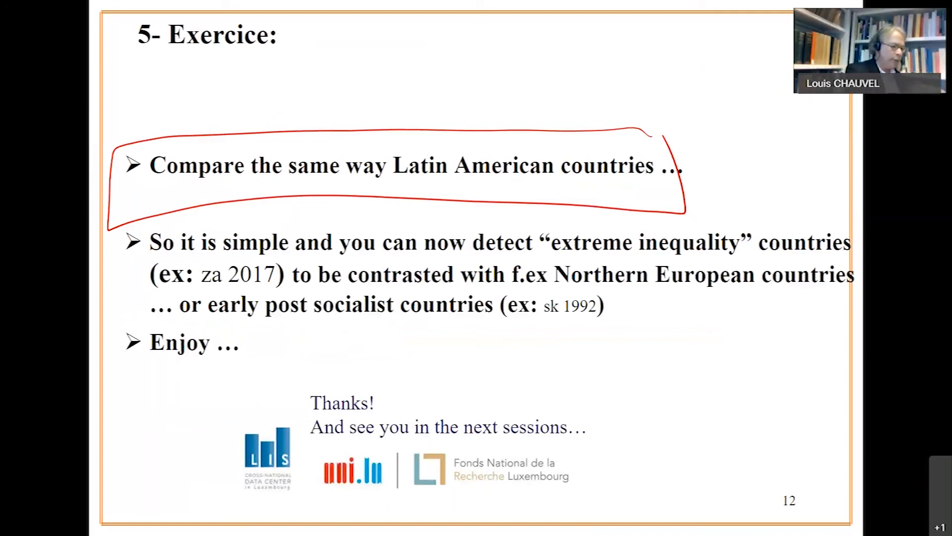
{"action": "mouse_move", "coordinate": [230, 252]}
{"action": "left_mouse_down"}
{"action": "mouse_move", "coordinate": [281, 266]}
{"action": "mouse_move", "coordinate": [285, 282]}
{"action": "left_mouse_up"}
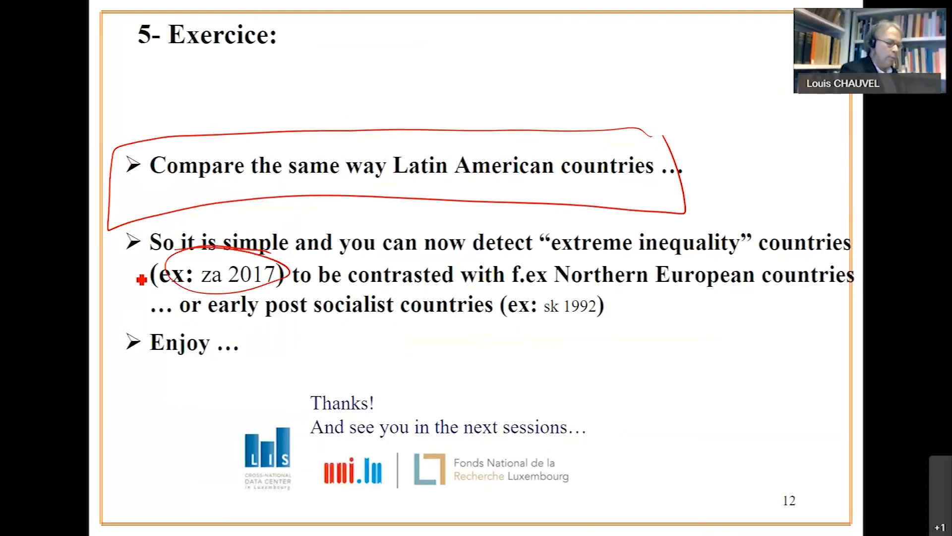
{"action": "mouse_move", "coordinate": [625, 294]}
{"action": "left_mouse_down"}
{"action": "mouse_move", "coordinate": [505, 279]}
{"action": "mouse_move", "coordinate": [525, 283]}
{"action": "left_mouse_up"}
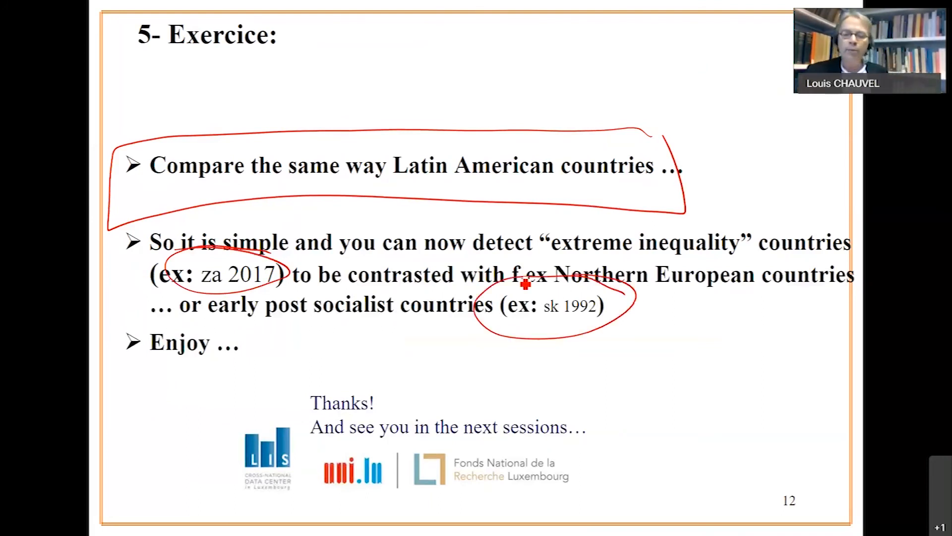